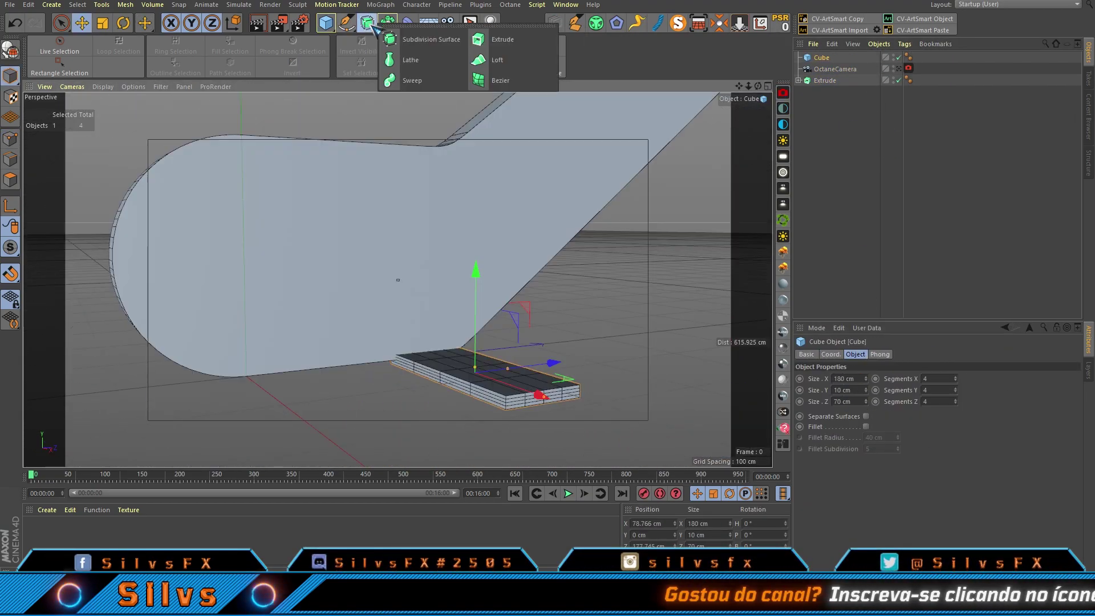
Step: Set the degraus Cloner to Linear mode and nudge a spline point slightly right
{"action": "left_click", "coordinate": [865, 378]}
{"action": "left_click", "coordinate": [865, 388]}
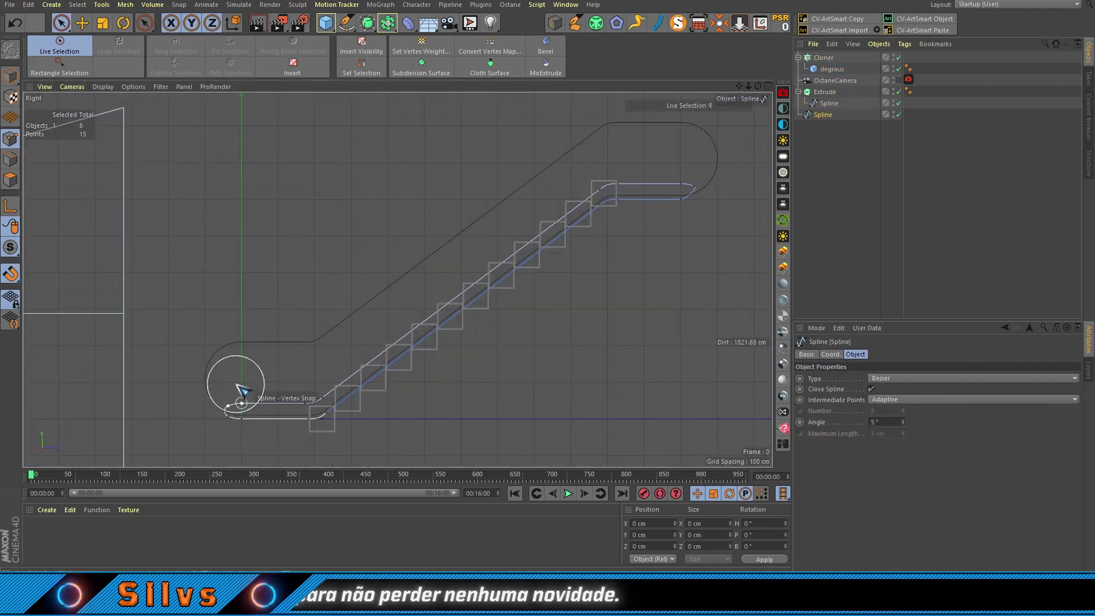
{"action": "left_click_drag", "start_coordinate": [467, 184], "coordinate": [465, 193]}
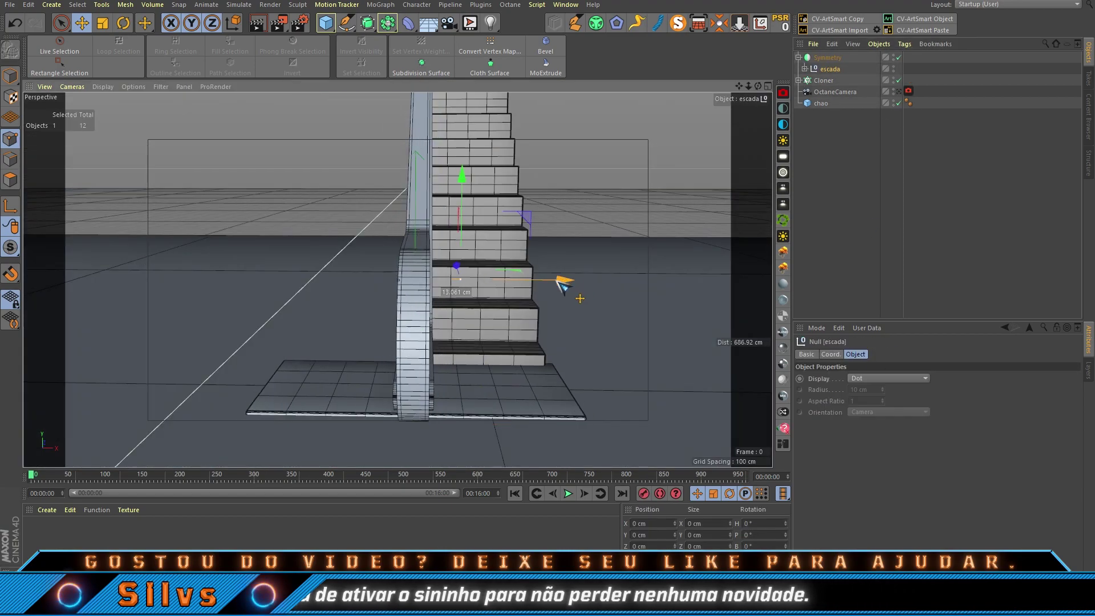
Step: Move the escalator side panels inward and select the Cloner object
{"action": "left_click_drag", "start_coordinate": [492, 294], "coordinate": [482, 284]}
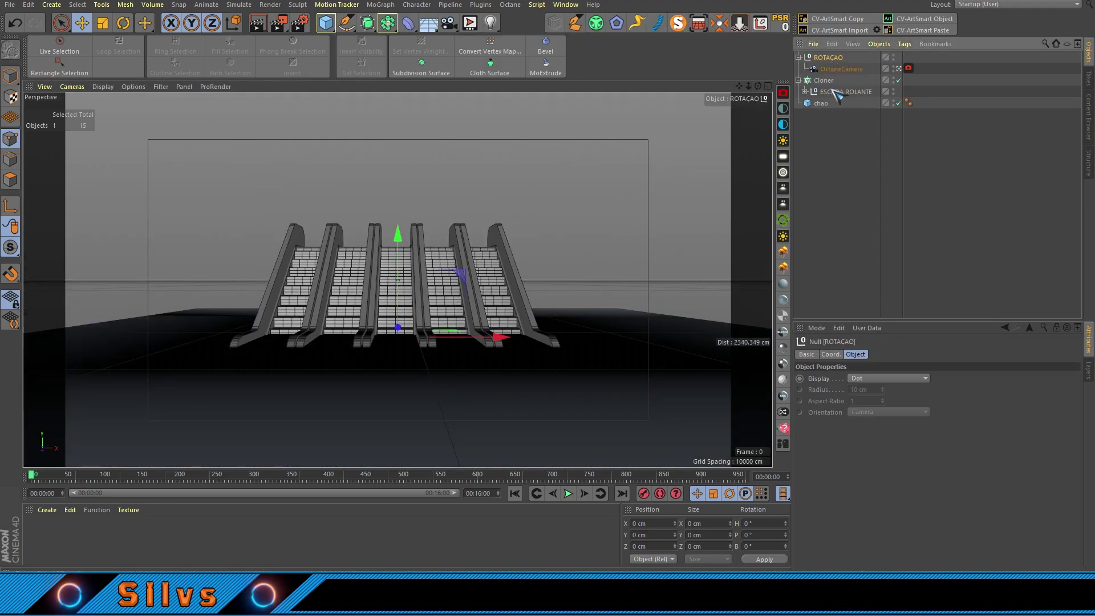
{"action": "left_click", "coordinate": [832, 81]}
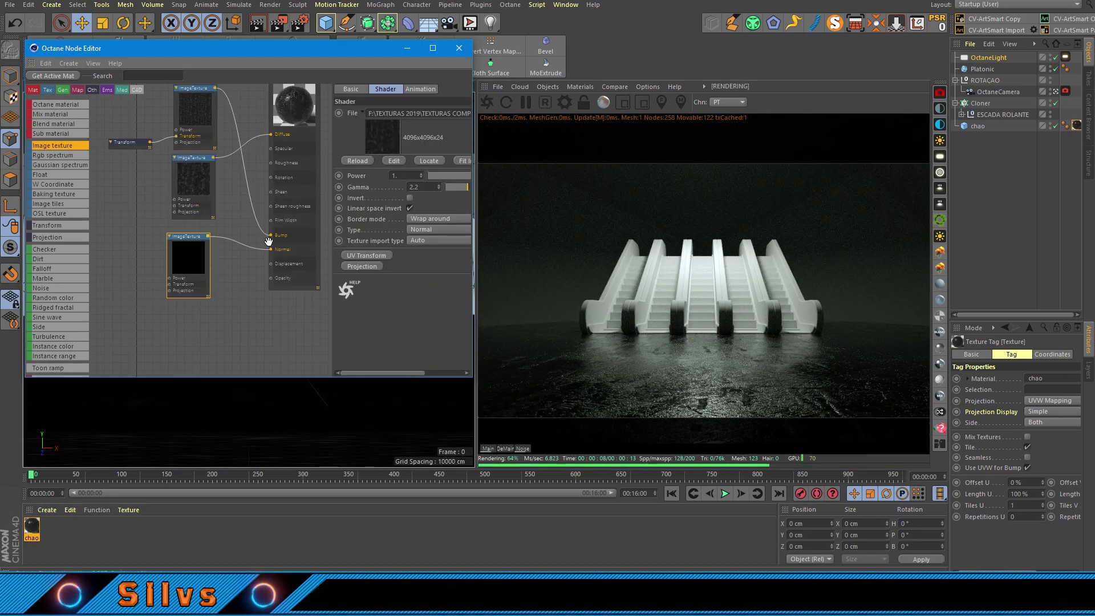
Step: Load the STONEWALL-09 roughness image into the chao material's ImageTexture node
{"action": "left_click", "coordinate": [339, 113]}
{"action": "double_click", "coordinate": [228, 289]}
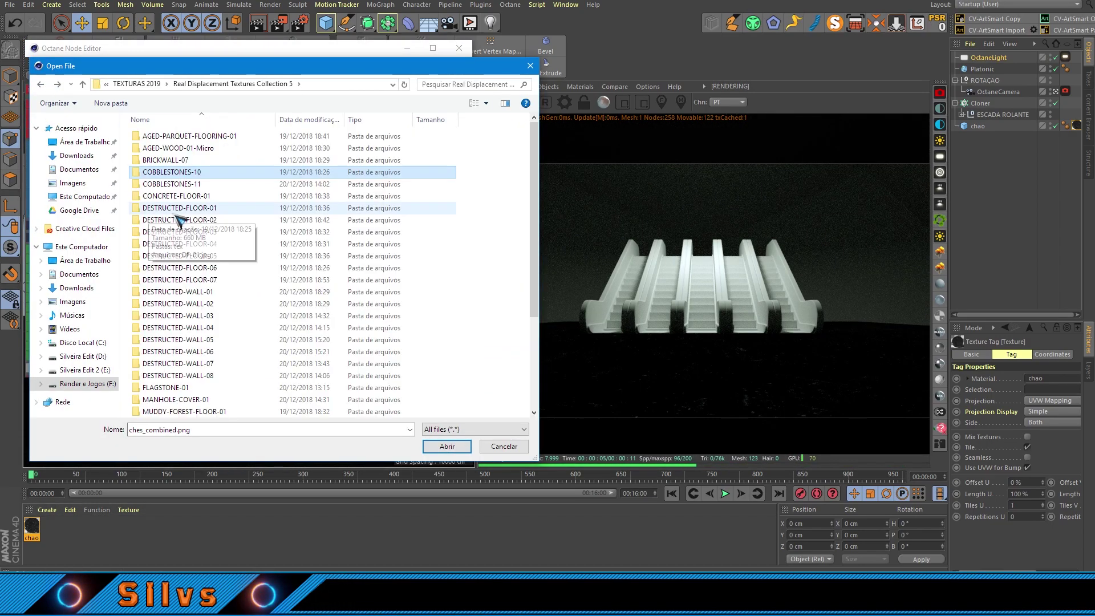
{"action": "double_click", "coordinate": [406, 253]}
{"action": "double_click", "coordinate": [362, 294]}
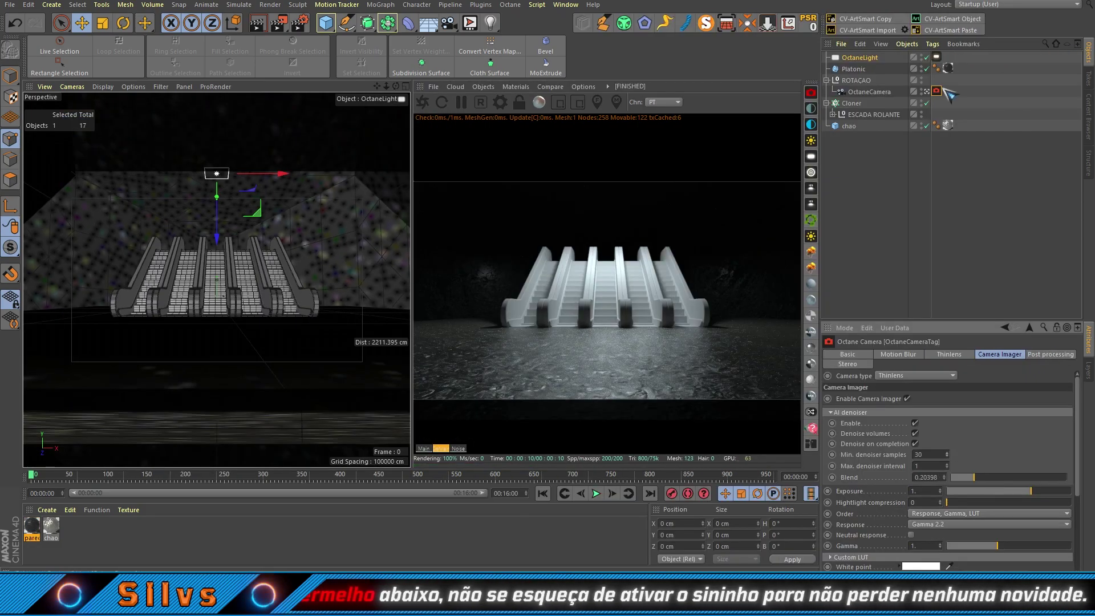
Step: Enlarge the Octane area light and move the duplicated wall cube along X
{"action": "left_click", "coordinate": [936, 57]}
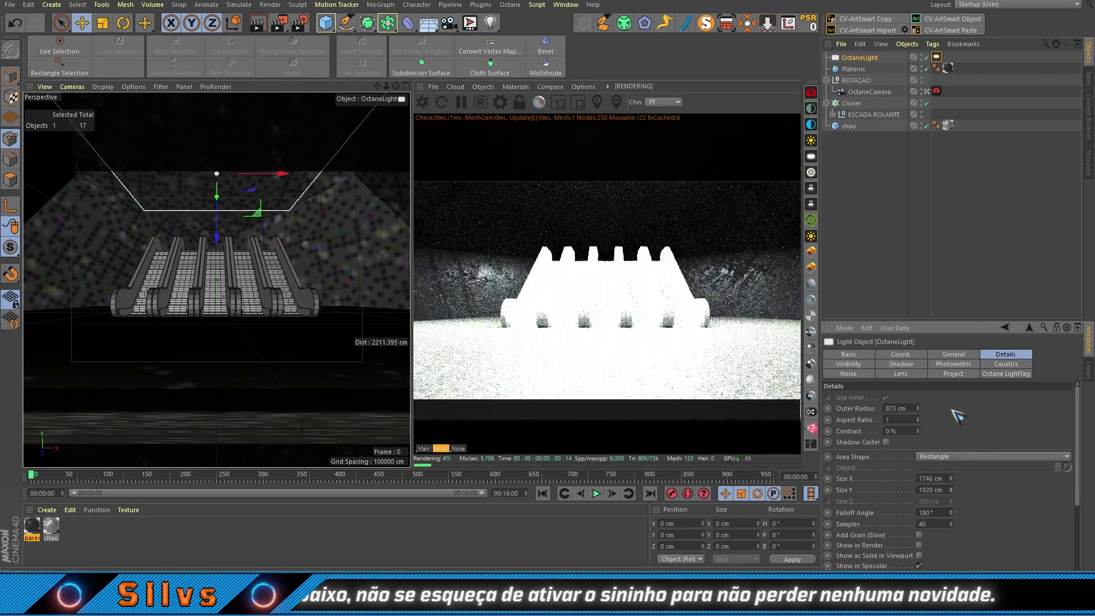
{"action": "left_click_drag", "start_coordinate": [981, 378], "coordinate": [1026, 381]}
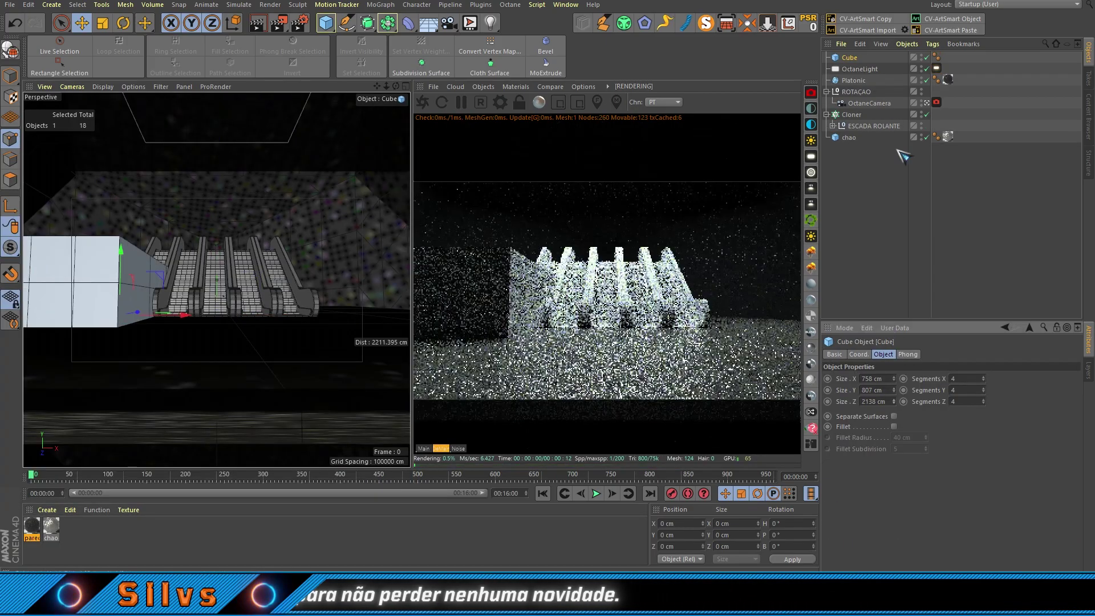
{"action": "left_click_drag", "start_coordinate": [153, 275], "coordinate": [415, 294], "text": "ctrl"}
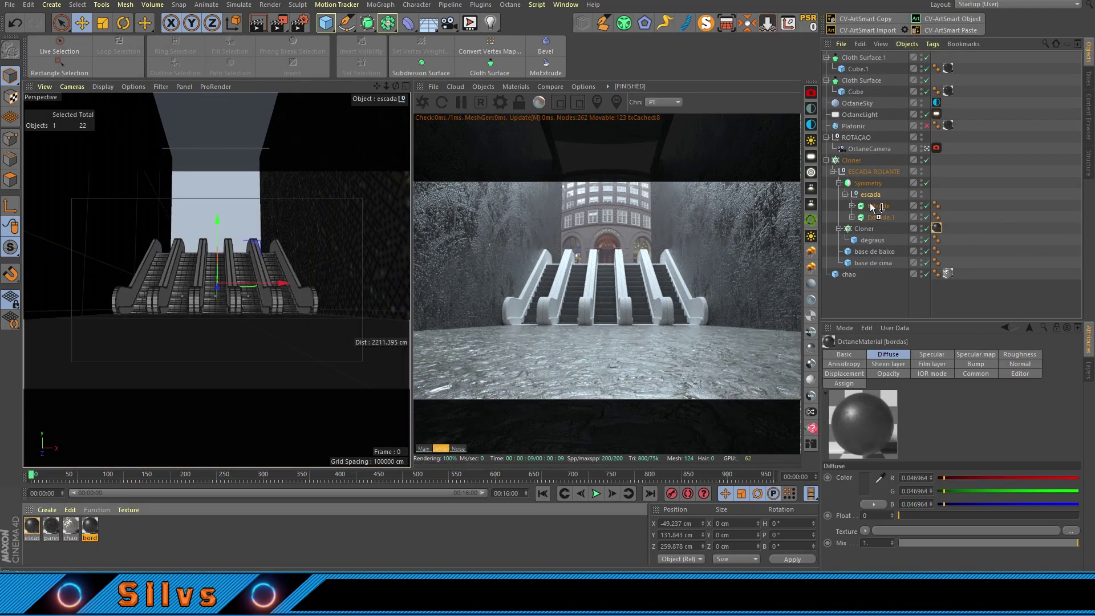
Step: Apply the bordas material to the escalator and adjust its specular settings
{"action": "left_click_drag", "start_coordinate": [90, 528], "coordinate": [928, 203]}
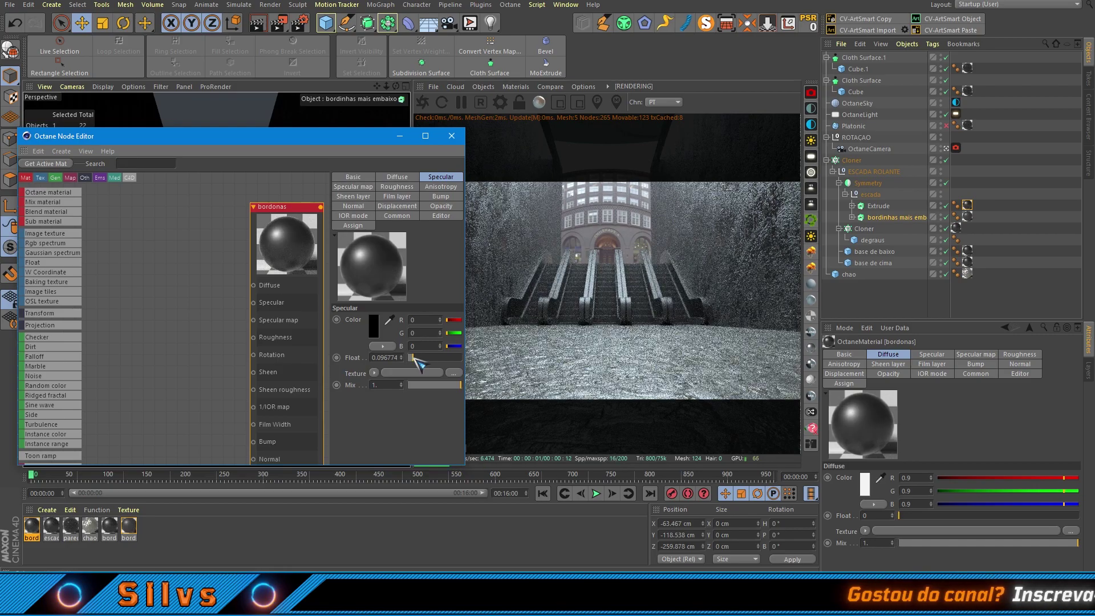
{"action": "left_click", "coordinate": [357, 186]}
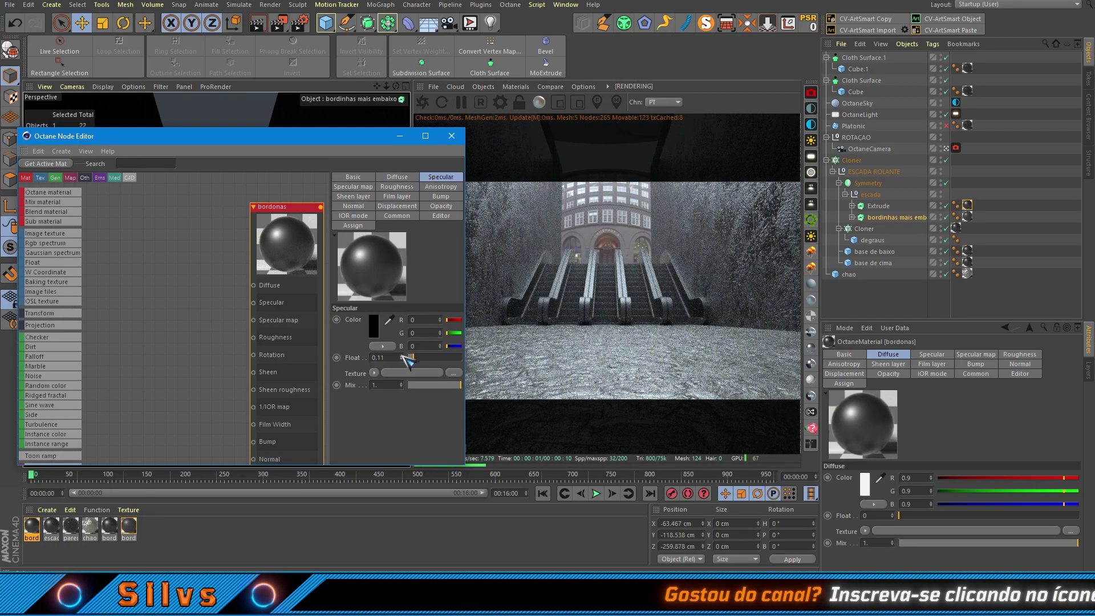
{"action": "left_click", "coordinate": [451, 135]}
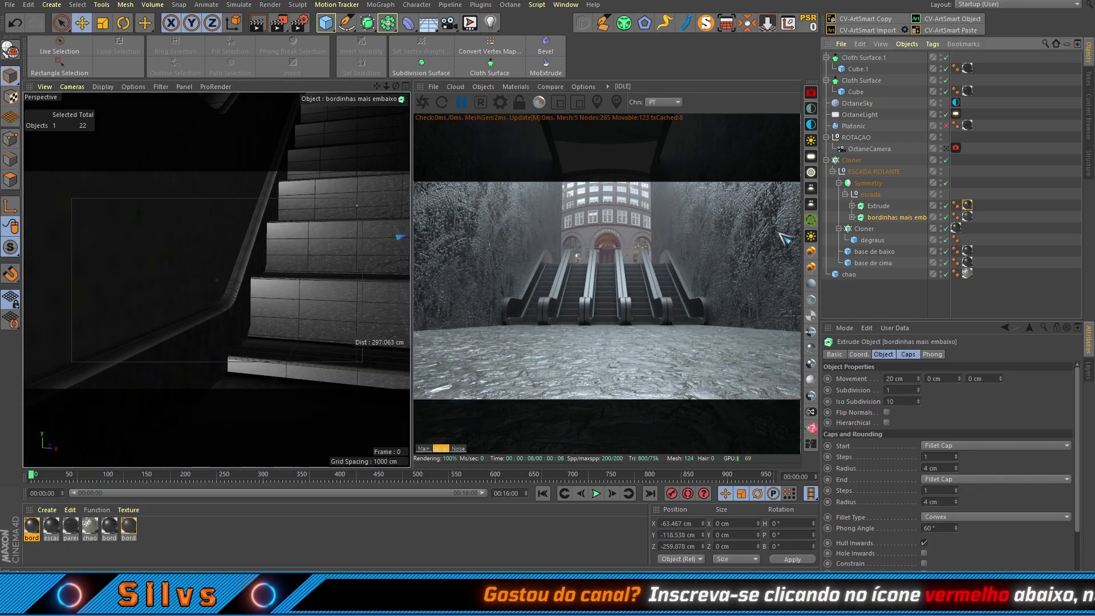
Step: Make the handrail edge object editable and extrude its polygon strip
{"action": "right_click", "coordinate": [897, 217]}
{"action": "left_click", "coordinate": [912, 171]}
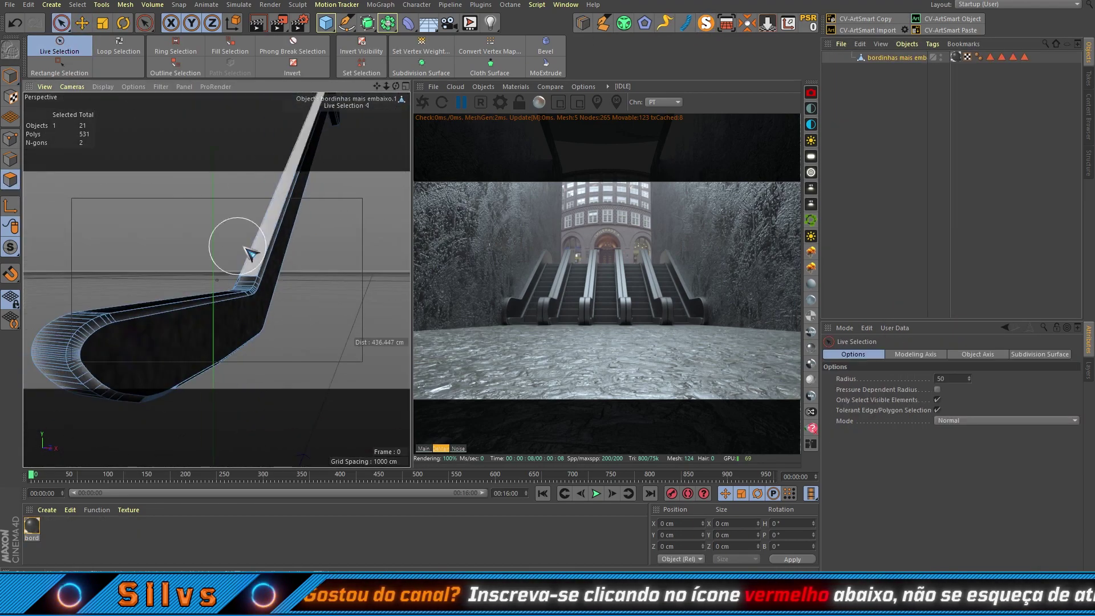
{"action": "double_click", "coordinate": [251, 254]}
{"action": "right_click", "coordinate": [288, 343]}
{"action": "left_click", "coordinate": [319, 340]}
{"action": "scroll", "coordinate": [257, 359], "scroll_direction": "up", "scroll_amount": 5}
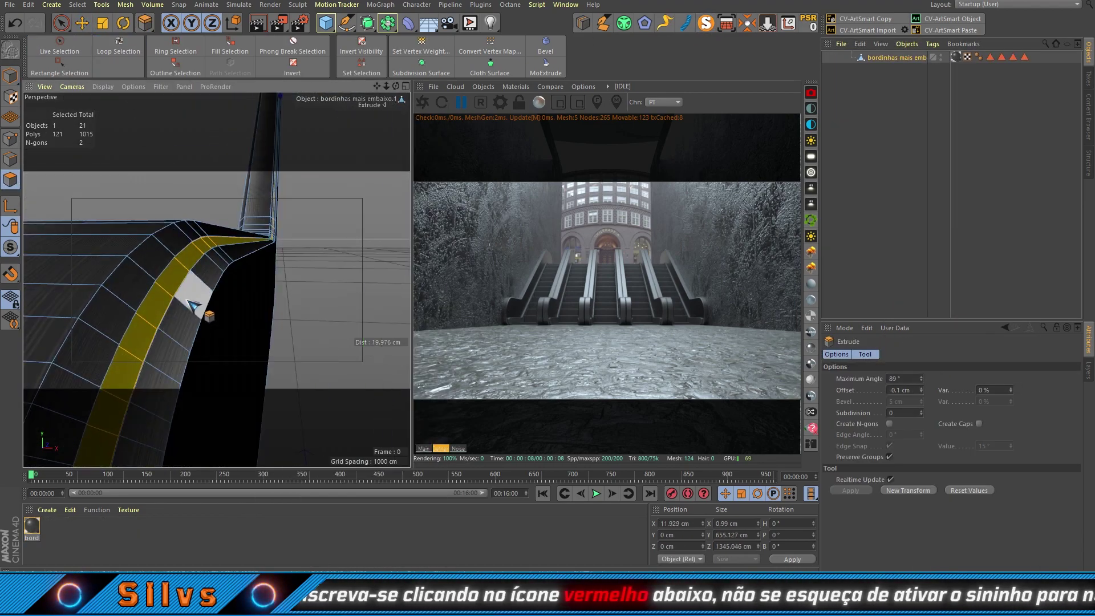
Step: Give the luz material a Blackbody Emission node and review the camera imager settings
{"action": "double_click", "coordinate": [31, 526]}
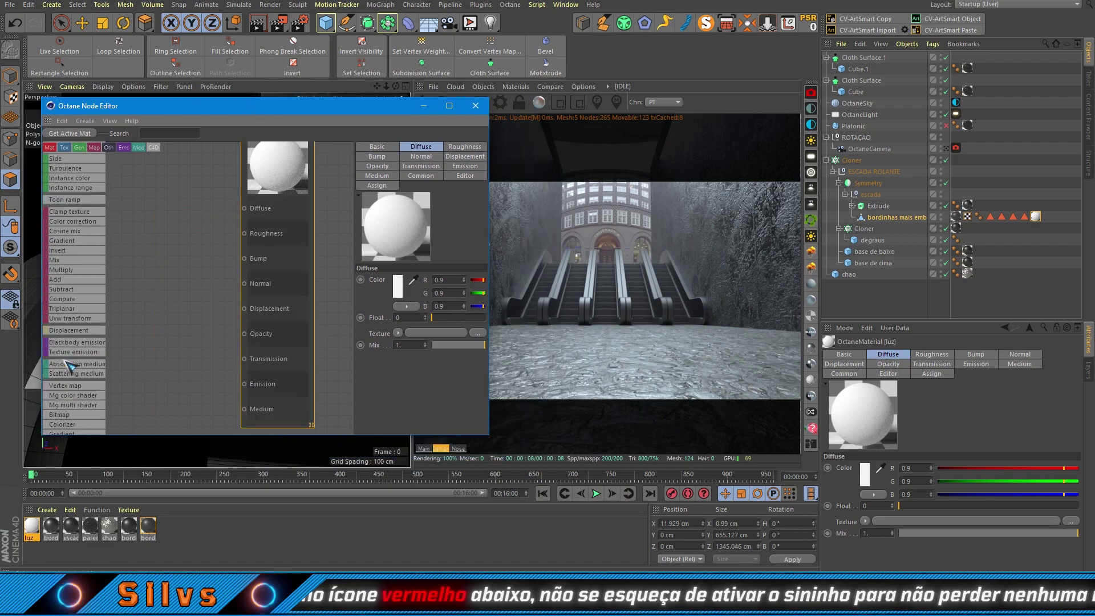
{"action": "left_click", "coordinate": [74, 342]}
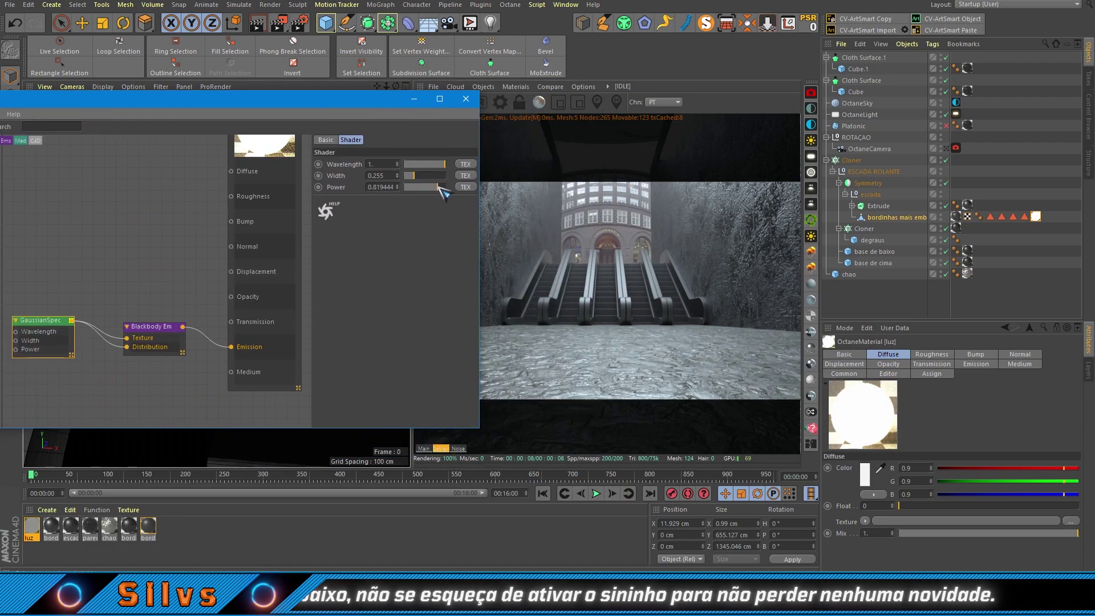
{"action": "left_click", "coordinate": [584, 105]}
{"action": "left_click", "coordinate": [956, 148]}
{"action": "left_click", "coordinate": [1000, 354]}
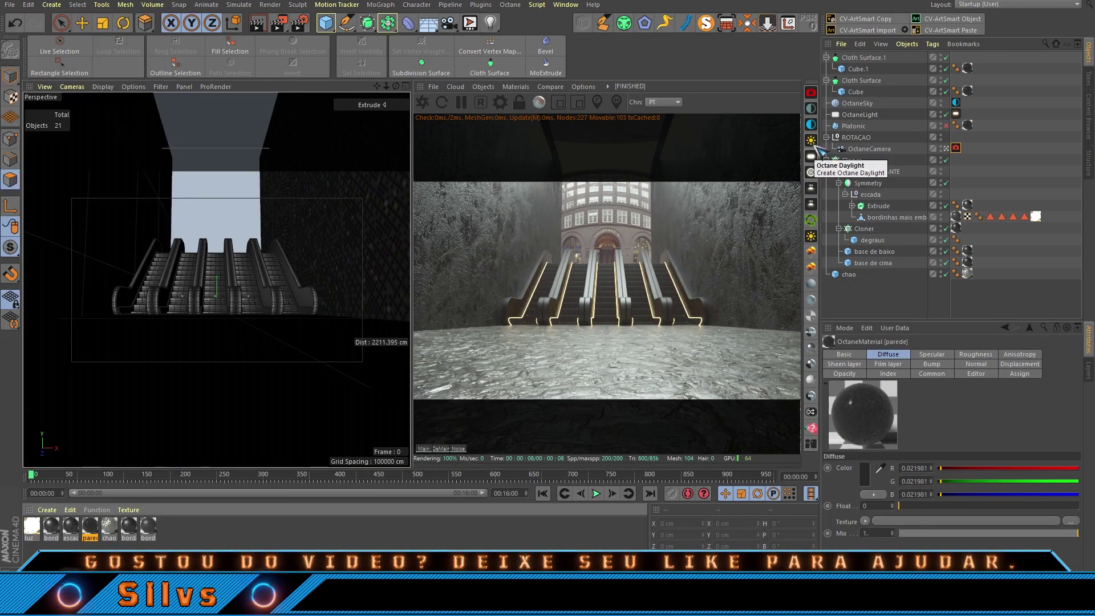
Step: Add an Octane fog volume with Size Y and Z of 1000 cm
{"action": "left_click", "coordinate": [811, 252]}
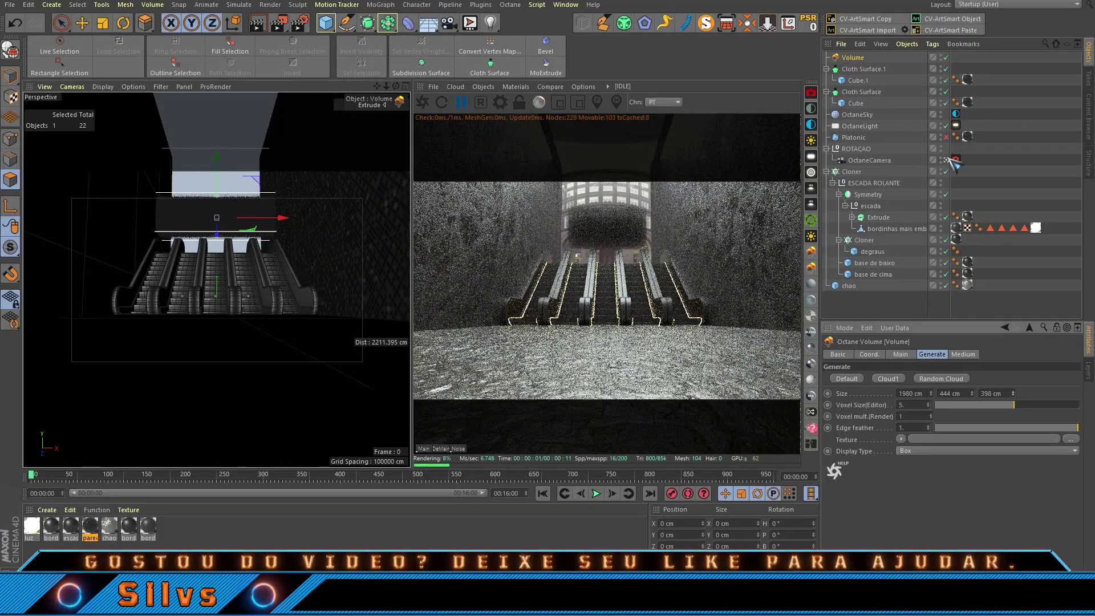
{"action": "double_click", "coordinate": [995, 394]}
{"action": "type", "text": "1000"}
{"action": "key", "text": "Return"}
{"action": "double_click", "coordinate": [952, 393]}
{"action": "type", "text": "1000"}
{"action": "key", "text": "Return"}
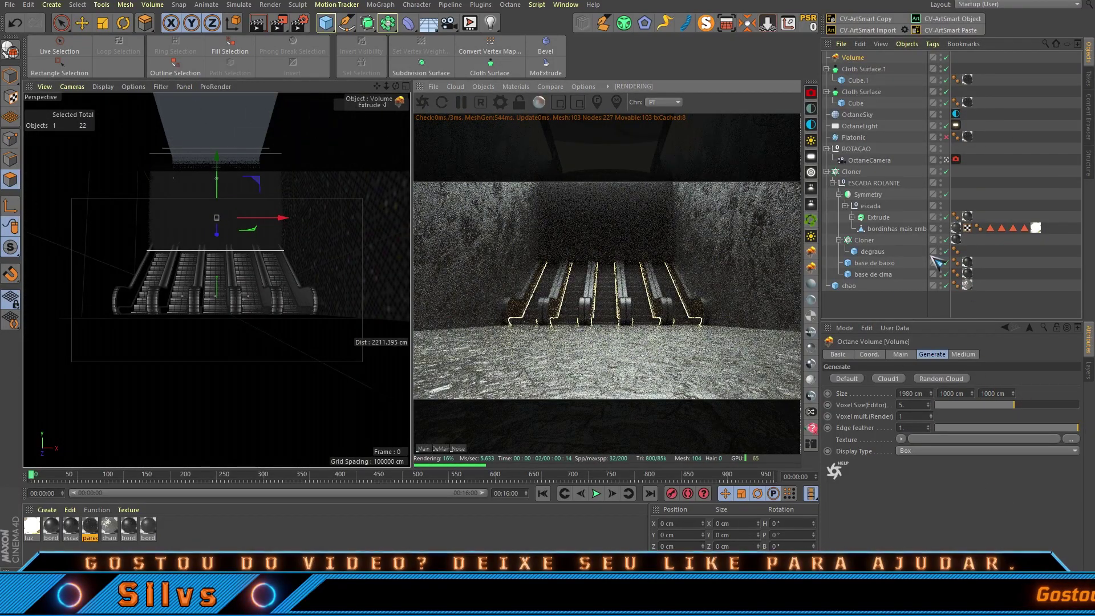
Step: Darken the fog volume's Medium RGBspectrum colour in the colour picker
{"action": "left_click", "coordinate": [984, 439]}
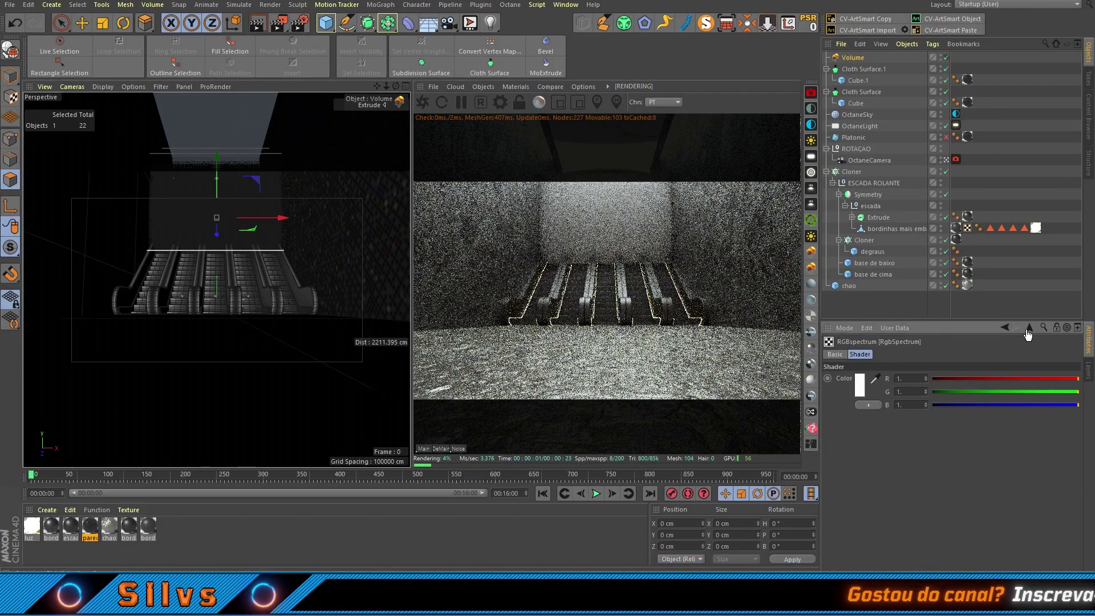
{"action": "left_click", "coordinate": [859, 385]}
{"action": "left_click", "coordinate": [822, 412]}
{"action": "left_click", "coordinate": [840, 432]}
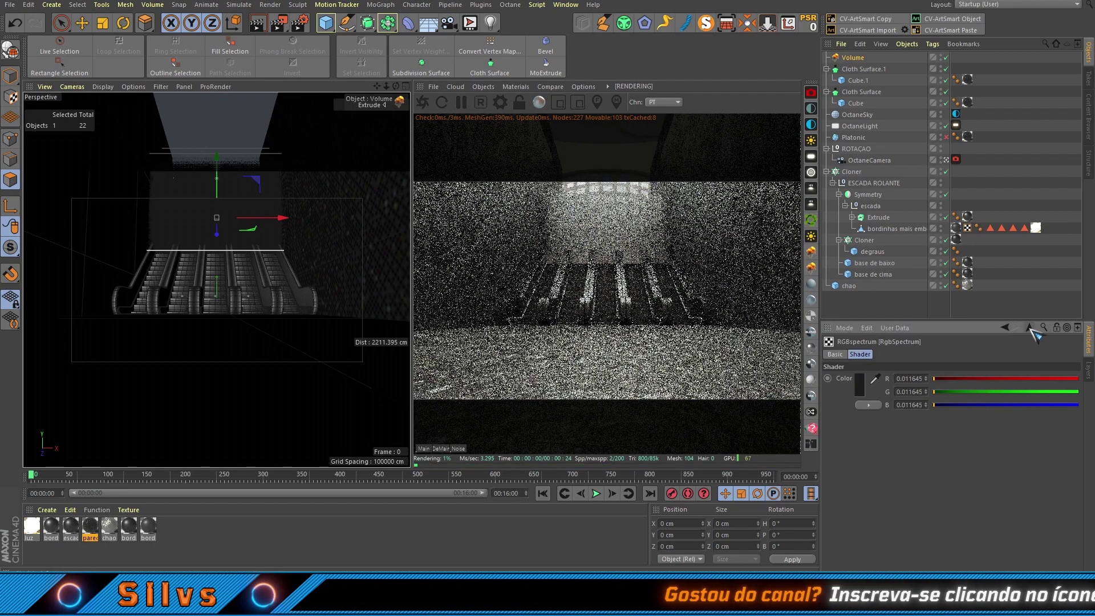
{"action": "left_click", "coordinate": [1030, 327]}
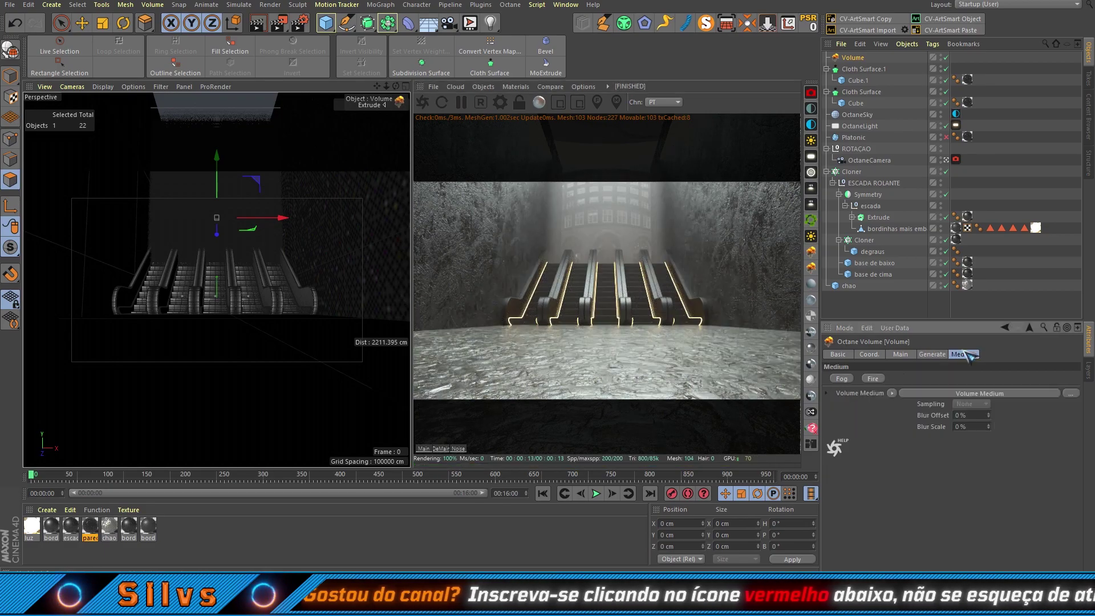
{"action": "left_click", "coordinate": [913, 439]}
{"action": "key", "text": "ctrl+z"}
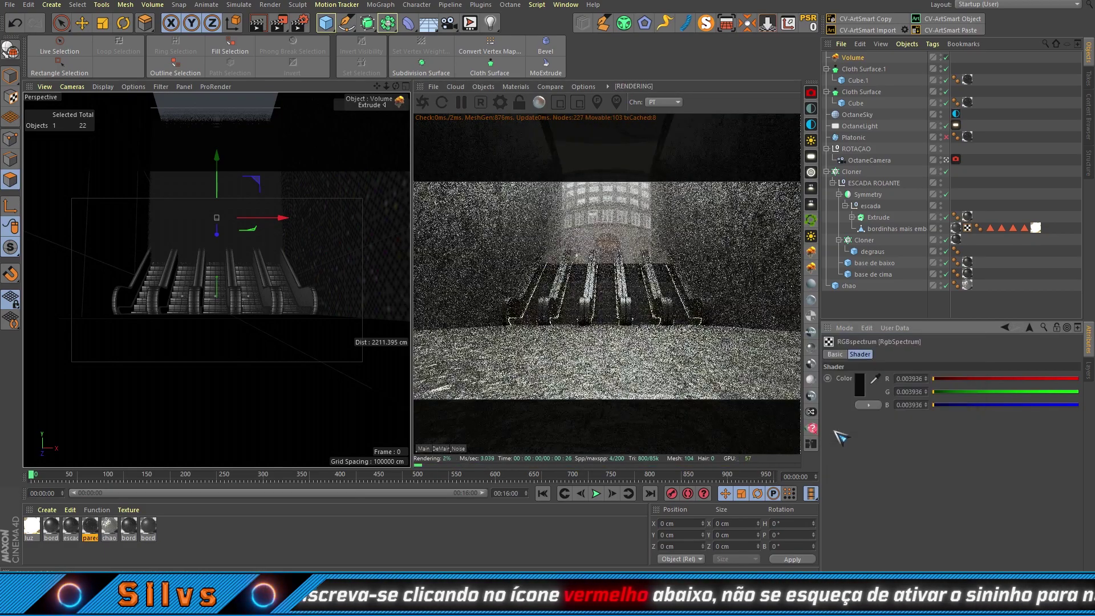
{"action": "double_click", "coordinate": [109, 526]}
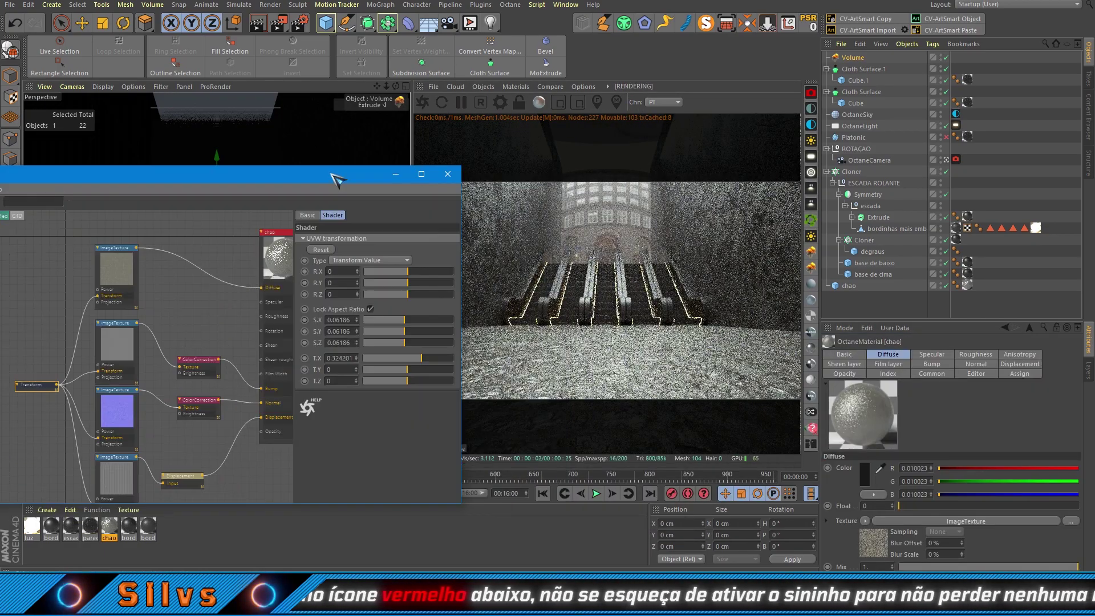
Step: Paste in the agua water cube with its Displacer and check it against the render
{"action": "left_click", "coordinate": [449, 175]}
{"action": "key", "text": "ctrl+v"}
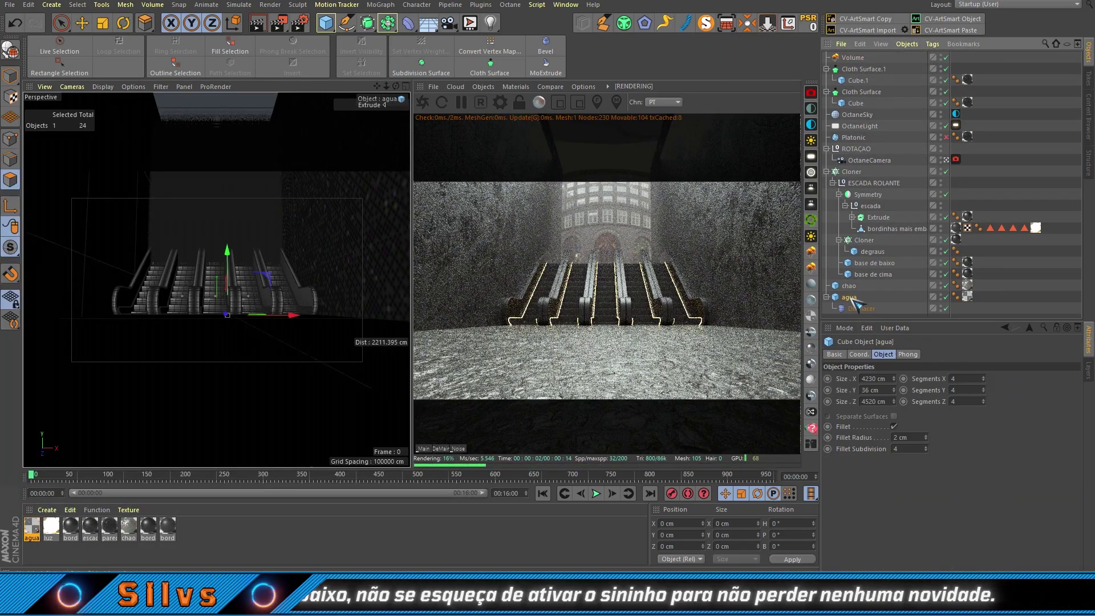
{"action": "left_click", "coordinate": [859, 308]}
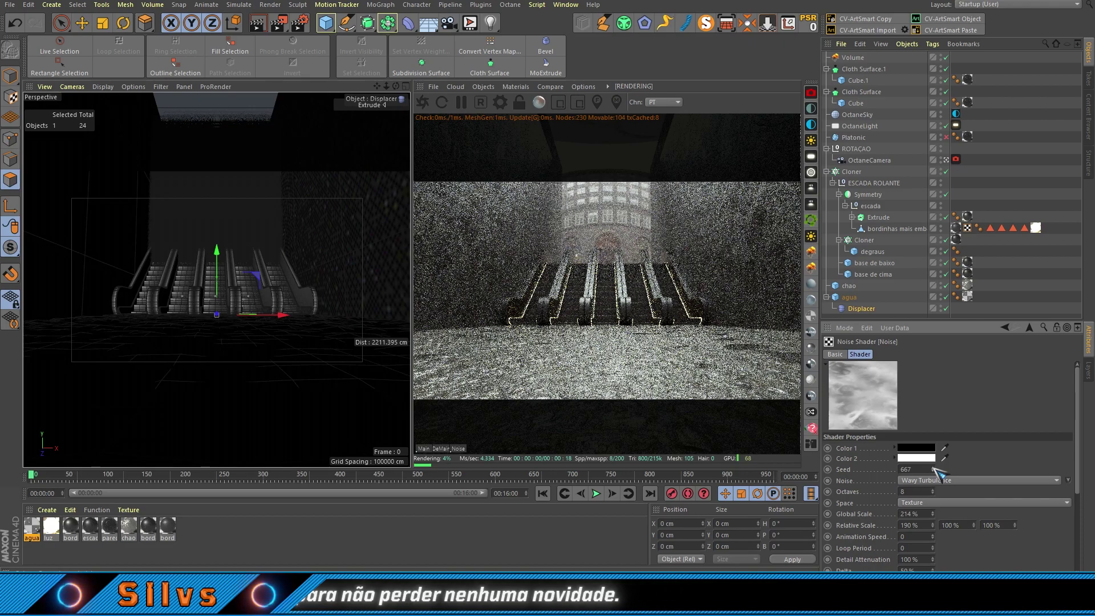
{"action": "double_click", "coordinate": [129, 525]}
{"action": "left_click_drag", "start_coordinate": [575, 214], "coordinate": [227, 153]}
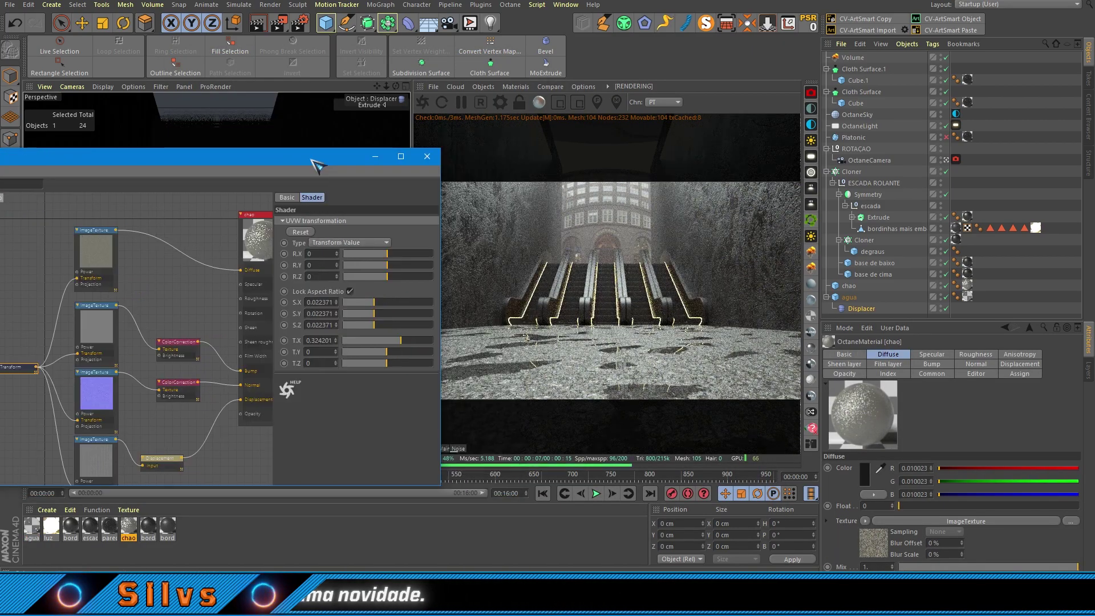
{"action": "left_click", "coordinate": [849, 297]}
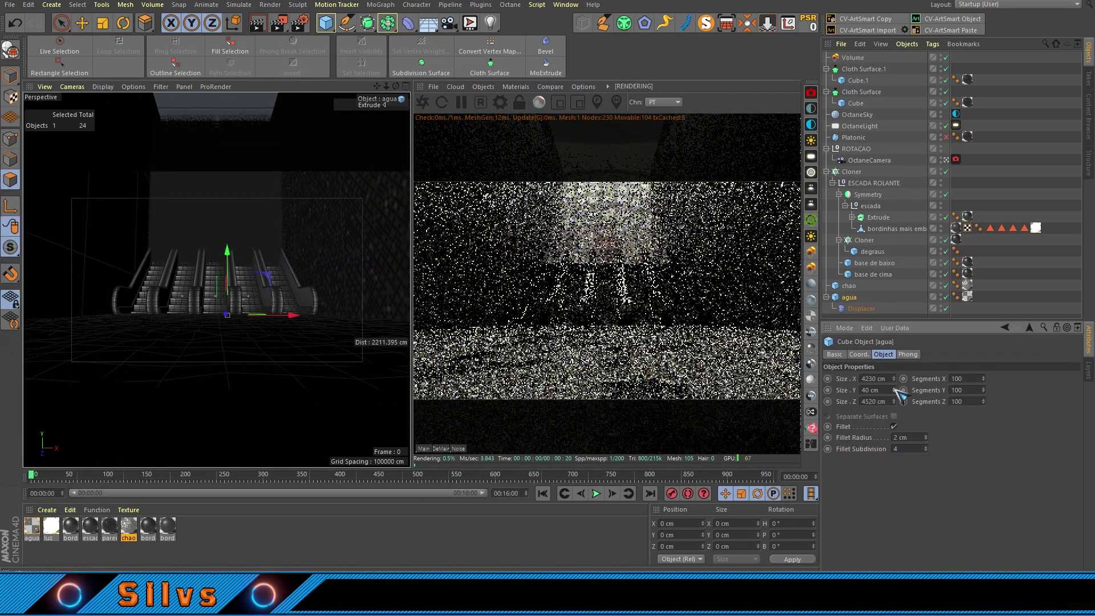
Step: Retune the chao floor's ColorCorrection values and set the gradient's first knot to dark brown
{"action": "double_click", "coordinate": [129, 525]}
{"action": "left_click", "coordinate": [228, 325]}
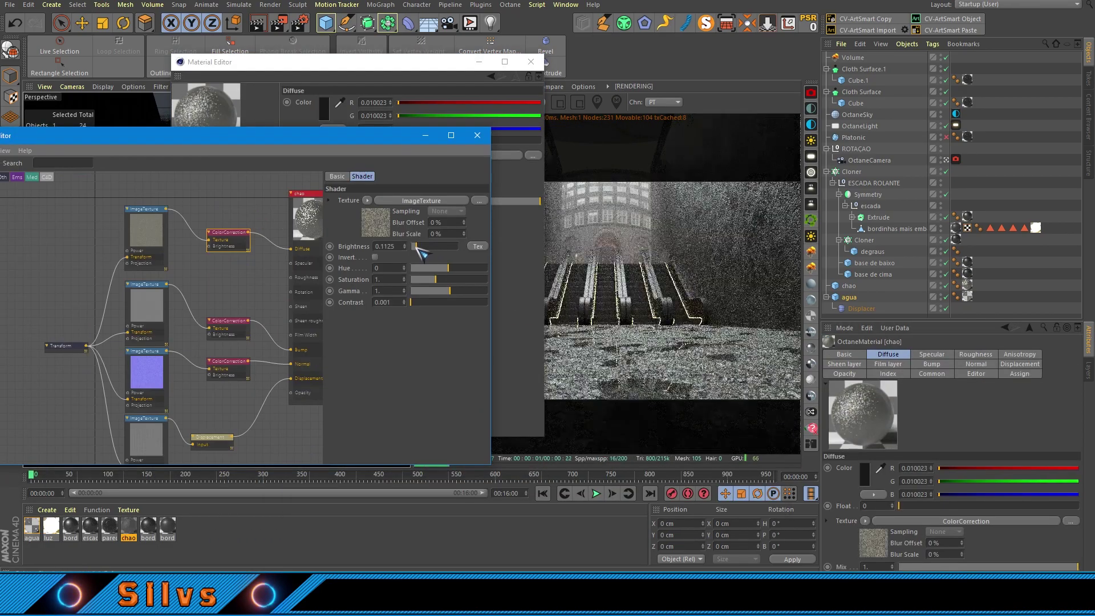
{"action": "mouse_move", "coordinate": [433, 291]}
{"action": "left_mouse_down"}
{"action": "mouse_move", "coordinate": [465, 293]}
{"action": "mouse_move", "coordinate": [442, 295]}
{"action": "left_mouse_up"}
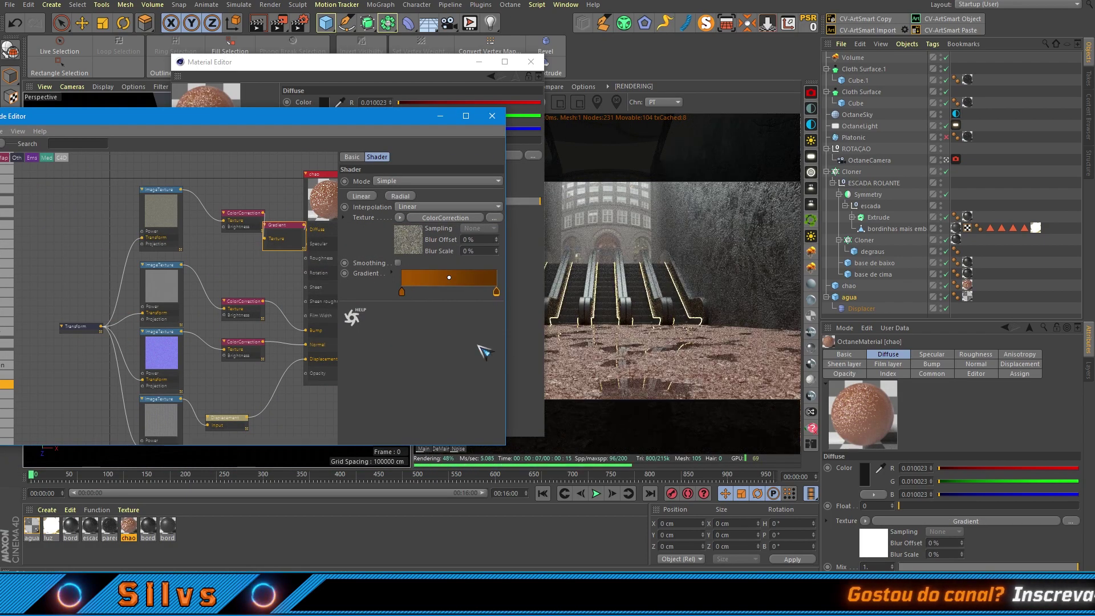
{"action": "double_click", "coordinate": [402, 291]}
{"action": "left_click", "coordinate": [382, 347]}
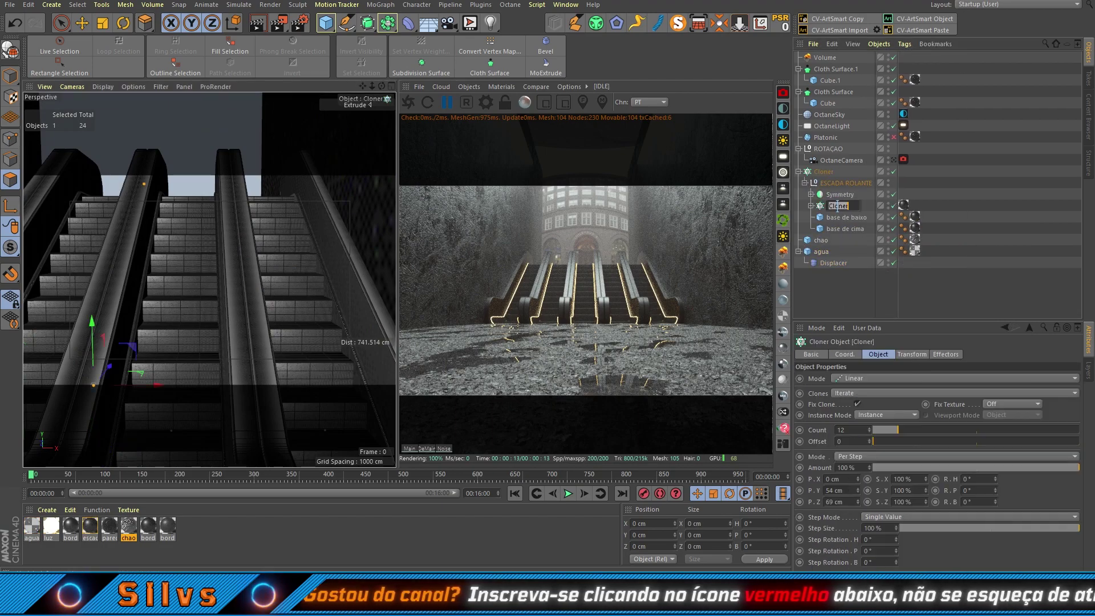
Step: Disable the Cloner and Symmetry and make the BORDA GRANDE handrail editable
{"action": "left_click", "coordinate": [851, 217]}
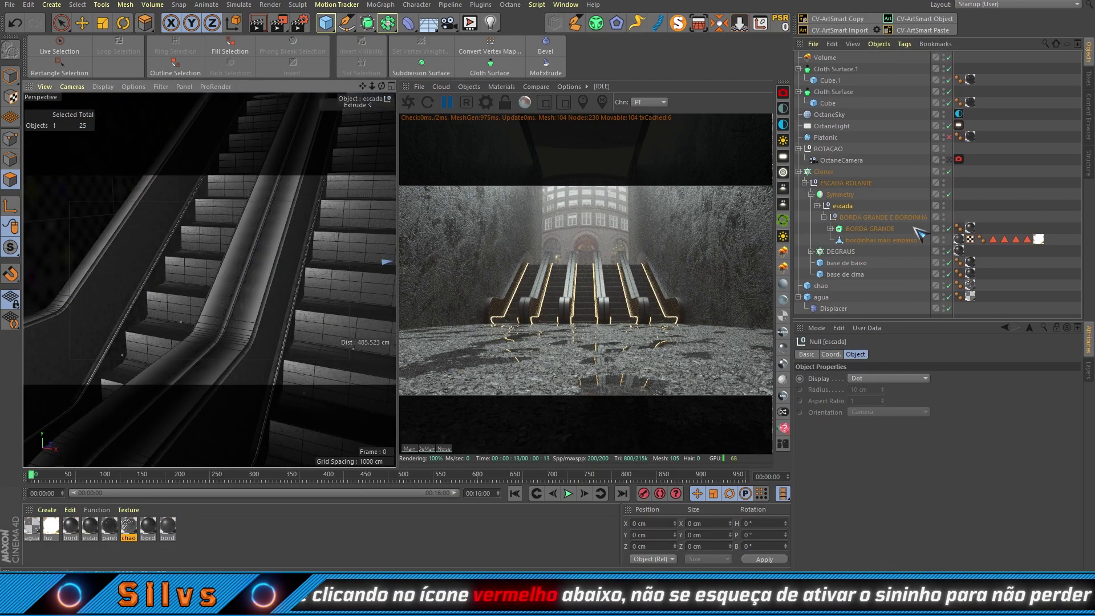
{"action": "left_click", "coordinate": [869, 228]}
{"action": "left_click", "coordinate": [949, 171]}
{"action": "left_click", "coordinate": [949, 194]}
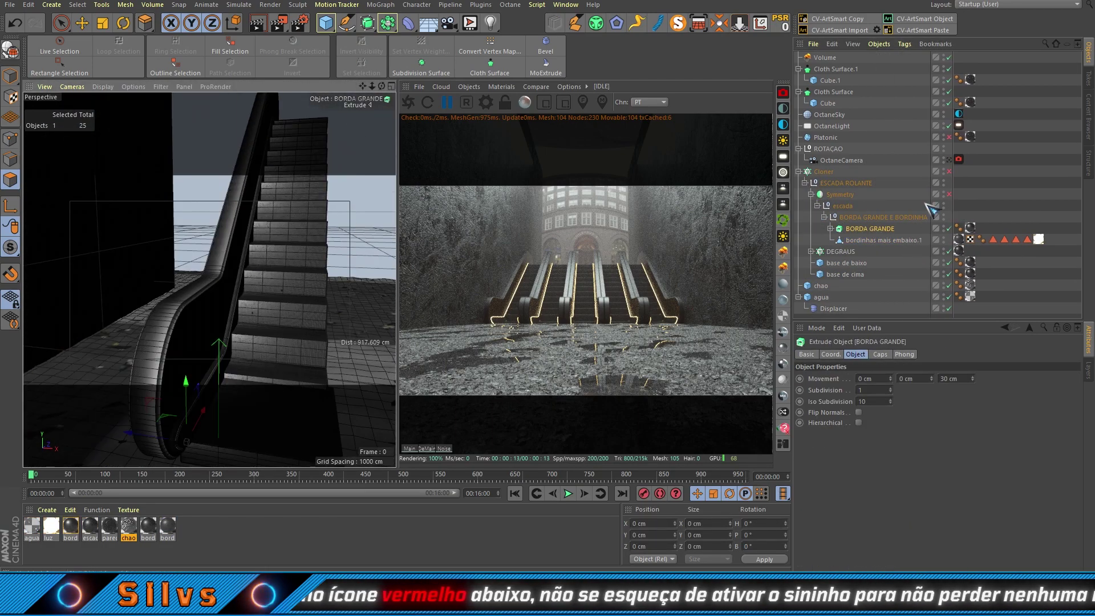
{"action": "key", "text": "s"}
{"action": "mouse_move", "coordinate": [331, 354]}
{"action": "left_mouse_down", "text": "alt"}
{"action": "mouse_move", "coordinate": [176, 313]}
{"action": "mouse_move", "coordinate": [228, 342]}
{"action": "mouse_move", "coordinate": [296, 254]}
{"action": "mouse_move", "coordinate": [195, 252]}
{"action": "mouse_move", "coordinate": [236, 247]}
{"action": "mouse_move", "coordinate": [320, 338]}
{"action": "left_mouse_up", "text": "alt"}
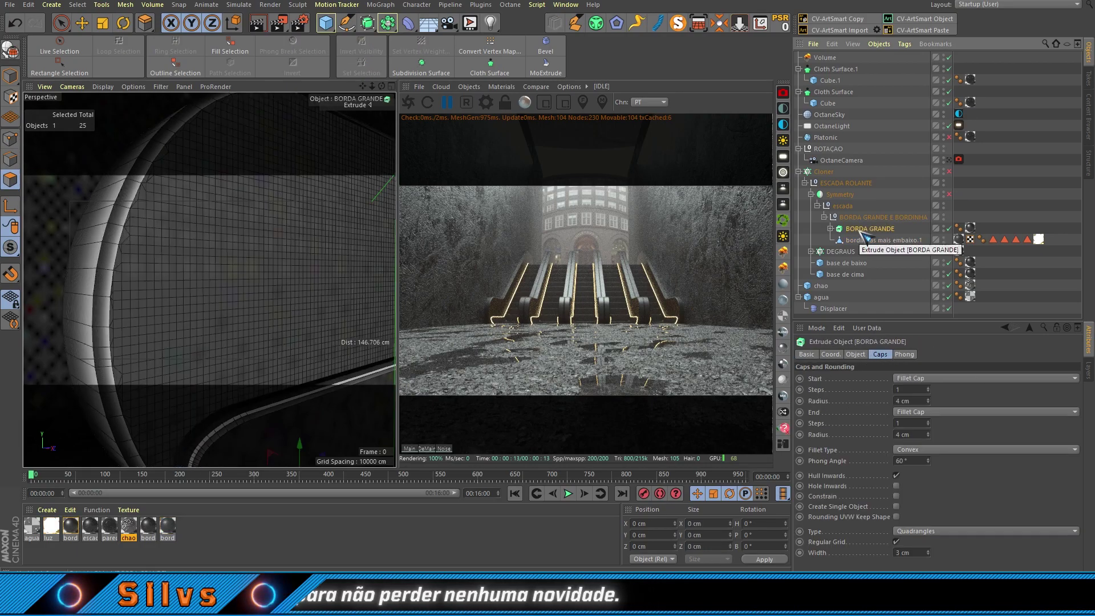
{"action": "right_click", "coordinate": [856, 228]}
{"action": "left_click", "coordinate": [827, 171]}
Step: Create two extruded rectangles with rounded caps, BAIXO DETALHE and CIME DETALHE
{"action": "left_click", "coordinate": [347, 23]}
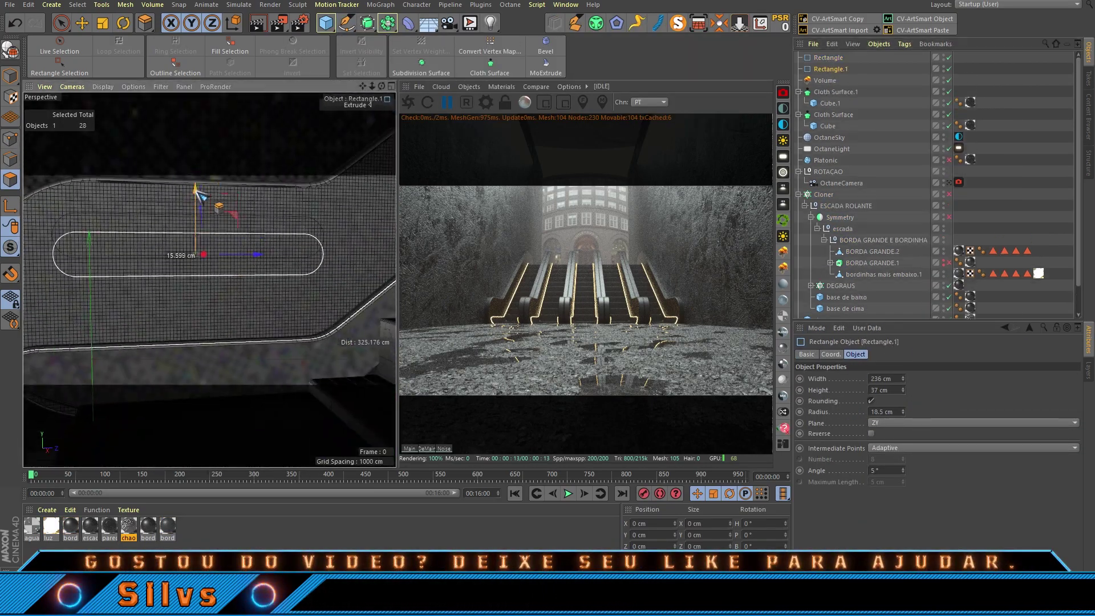
{"action": "left_click", "coordinate": [368, 23]}
{"action": "left_click", "coordinate": [399, 54], "text": "alt"}
{"action": "left_click", "coordinate": [954, 379]}
{"action": "left_click", "coordinate": [827, 81]}
{"action": "left_click", "coordinate": [368, 23], "text": "alt"}
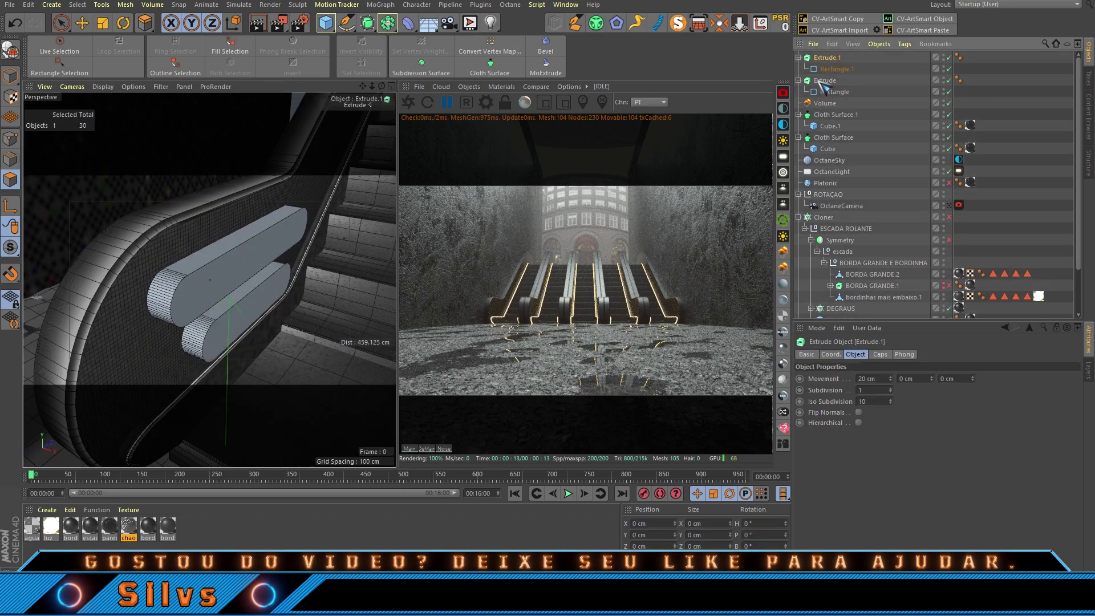
{"action": "left_click", "coordinate": [880, 354]}
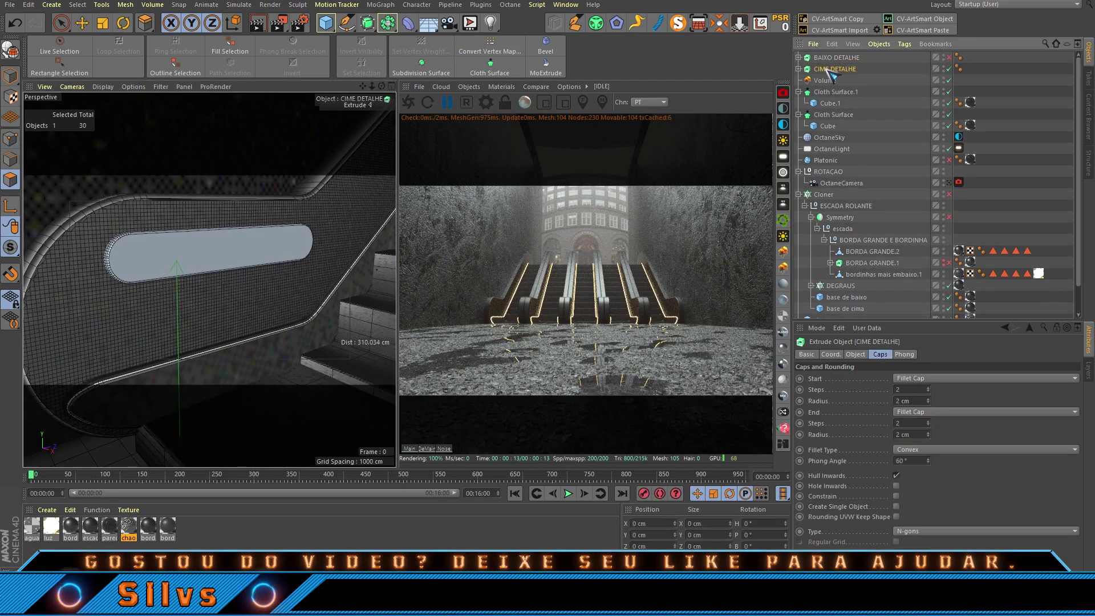
Step: Nest BAIXO DETALHE and CIME DETALHE under BORDA GRANDE.2
{"action": "left_click_drag", "start_coordinate": [832, 74], "coordinate": [872, 251]}
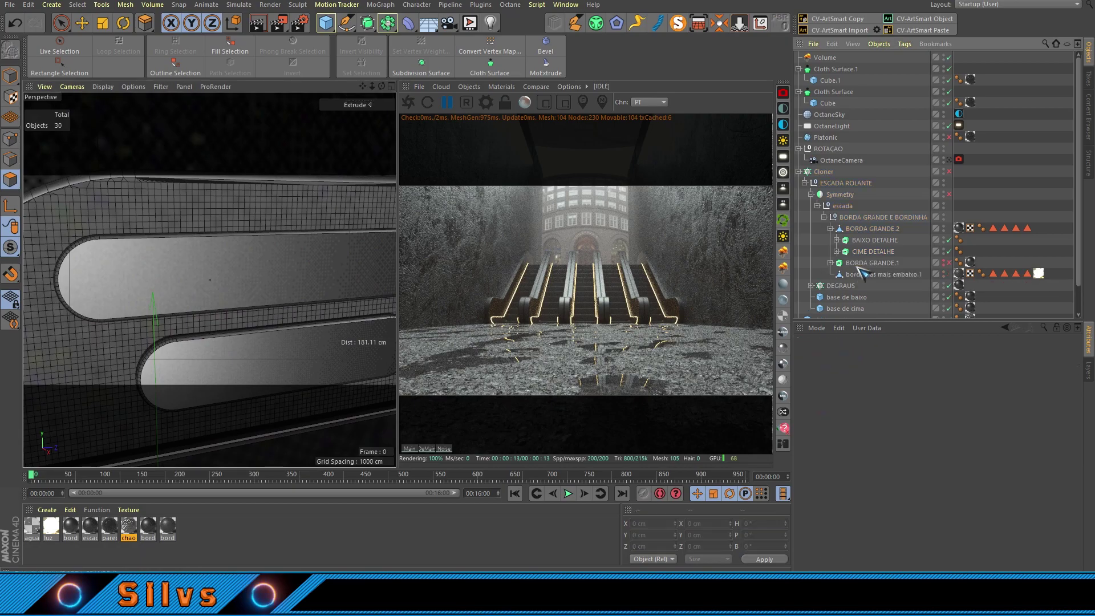
{"action": "left_click", "coordinate": [874, 240]}
{"action": "left_click", "coordinate": [874, 252], "text": "shift"}
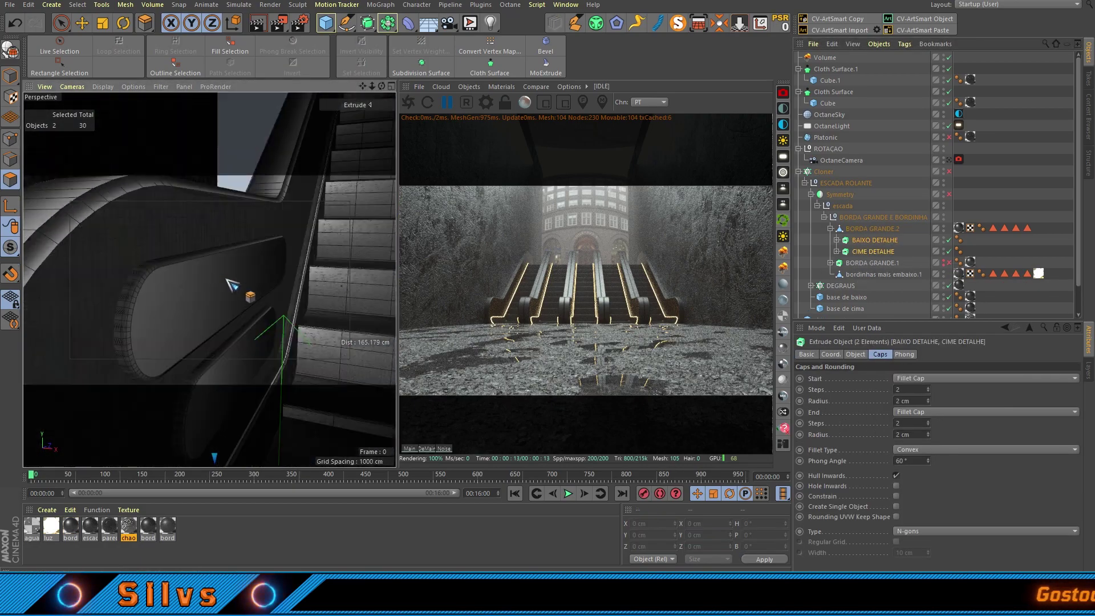
Step: Wrap BORDA GRANDE.2 in a Volume Builder and Mesher, adding BAIXO DETALHE
{"action": "left_click", "coordinate": [231, 283], "text": "shift"}
{"action": "left_click", "coordinate": [596, 22], "text": "alt"}
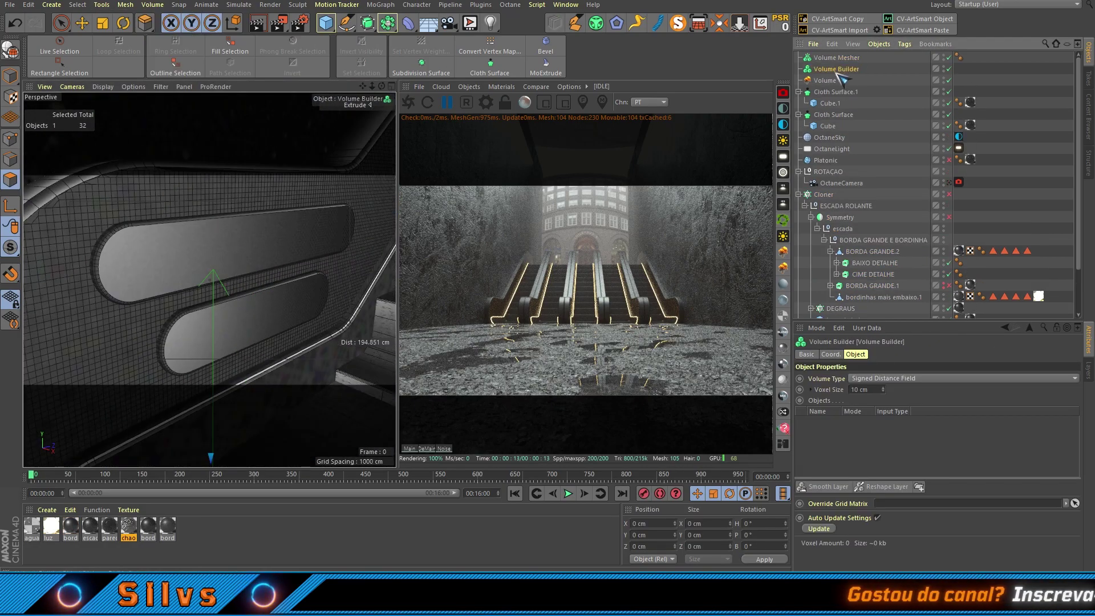
{"action": "left_click_drag", "start_coordinate": [888, 263], "coordinate": [854, 425]}
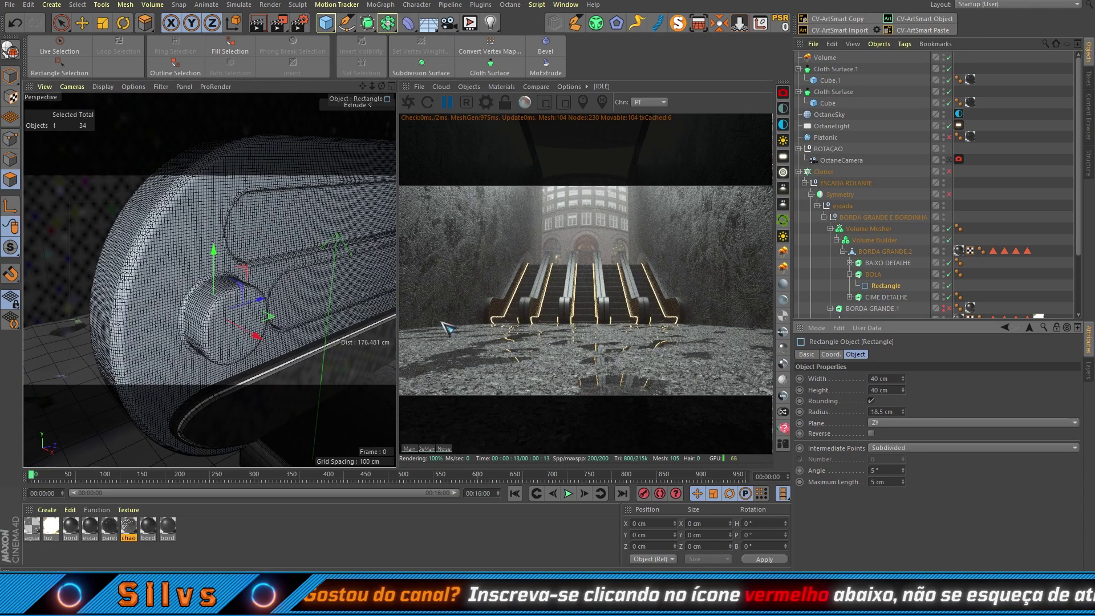
Step: Adjust the BOLA circle size and resize the two slot rectangles
{"action": "left_click", "coordinate": [868, 242]}
{"action": "left_click", "coordinate": [886, 286]}
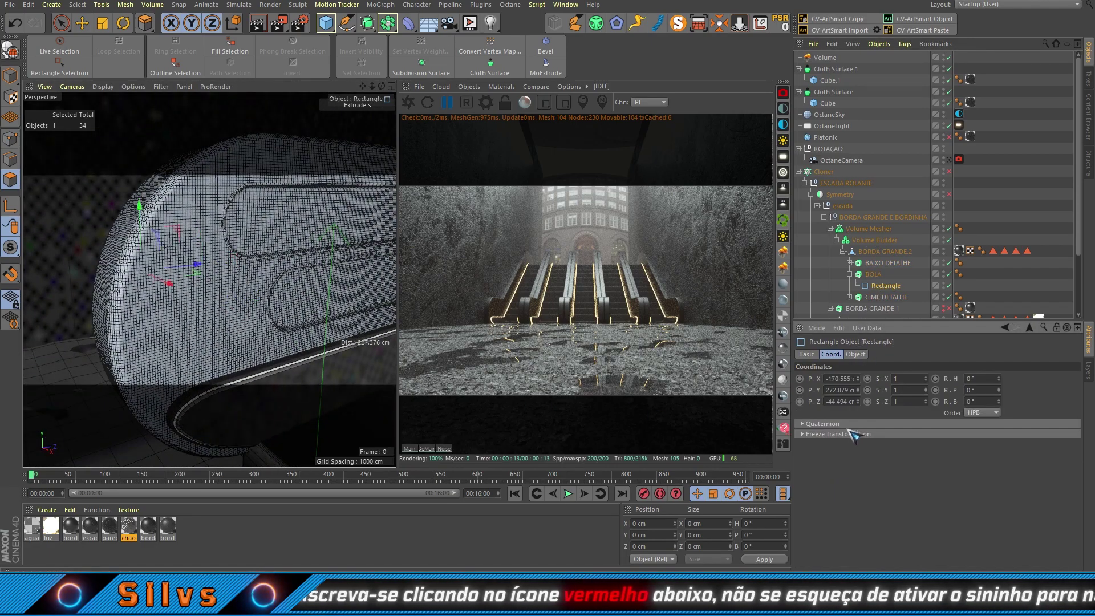
{"action": "left_click", "coordinate": [855, 354]}
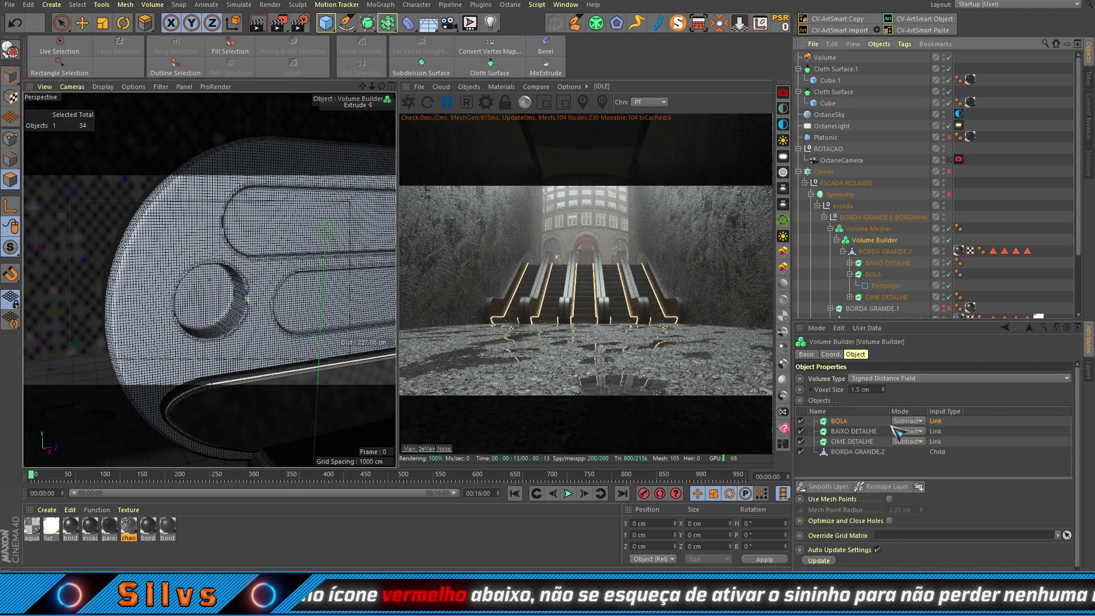
{"action": "left_click_drag", "start_coordinate": [274, 319], "coordinate": [183, 215], "text": "alt"}
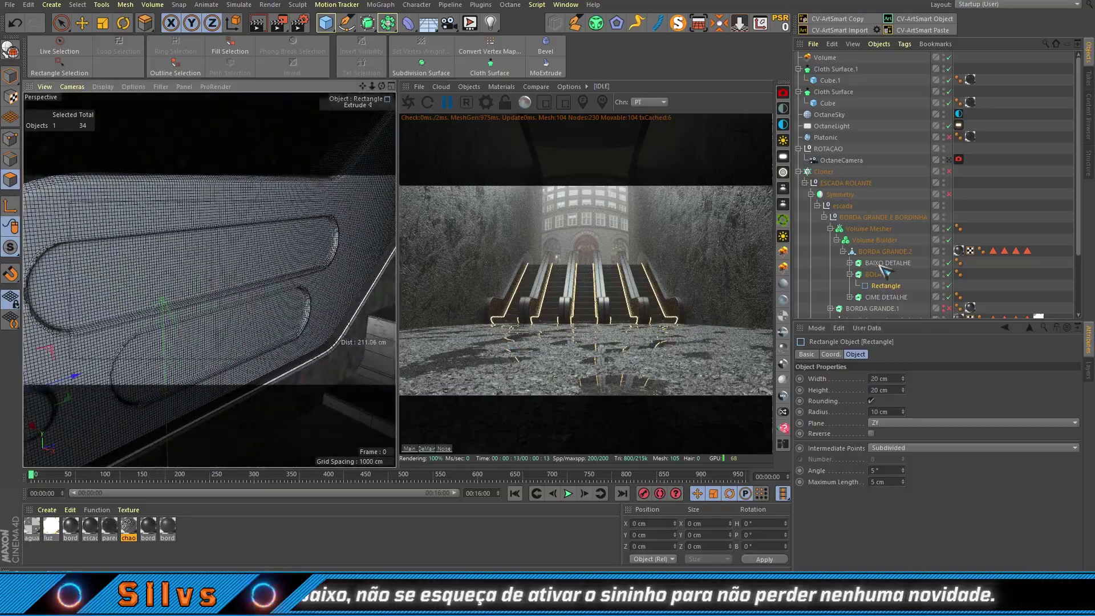
{"action": "left_click", "coordinate": [268, 296], "text": "shift"}
{"action": "left_click_drag", "start_coordinate": [268, 296], "coordinate": [237, 335], "text": "alt"}
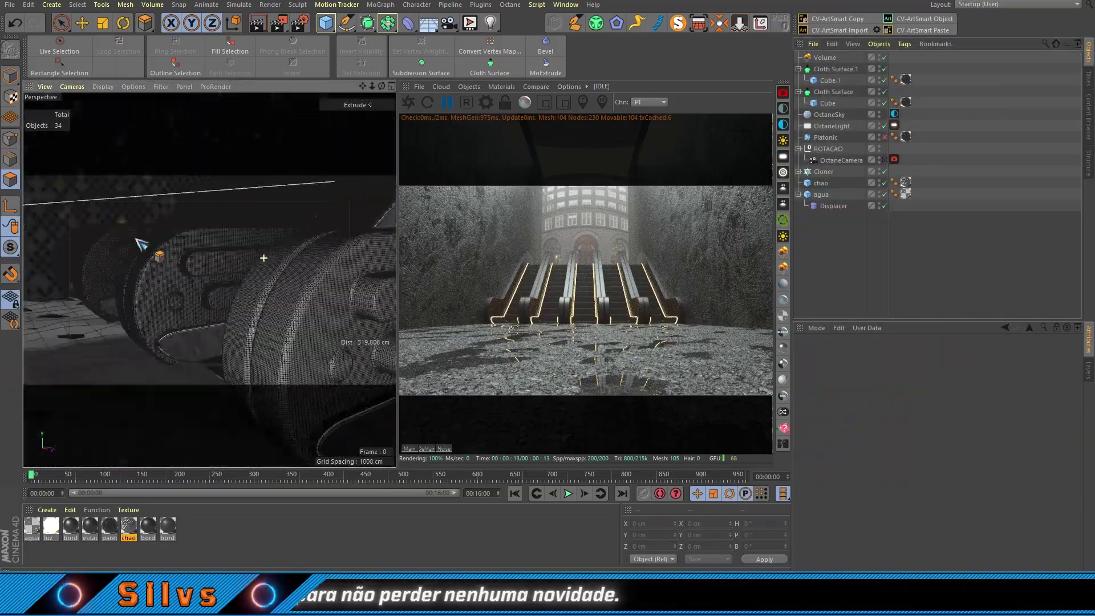
Step: Set CIME DETALHE and BAIXO DETALHE to Subtract in the Volume Builder
{"action": "left_click", "coordinate": [907, 442]}
{"action": "left_click", "coordinate": [881, 487]}
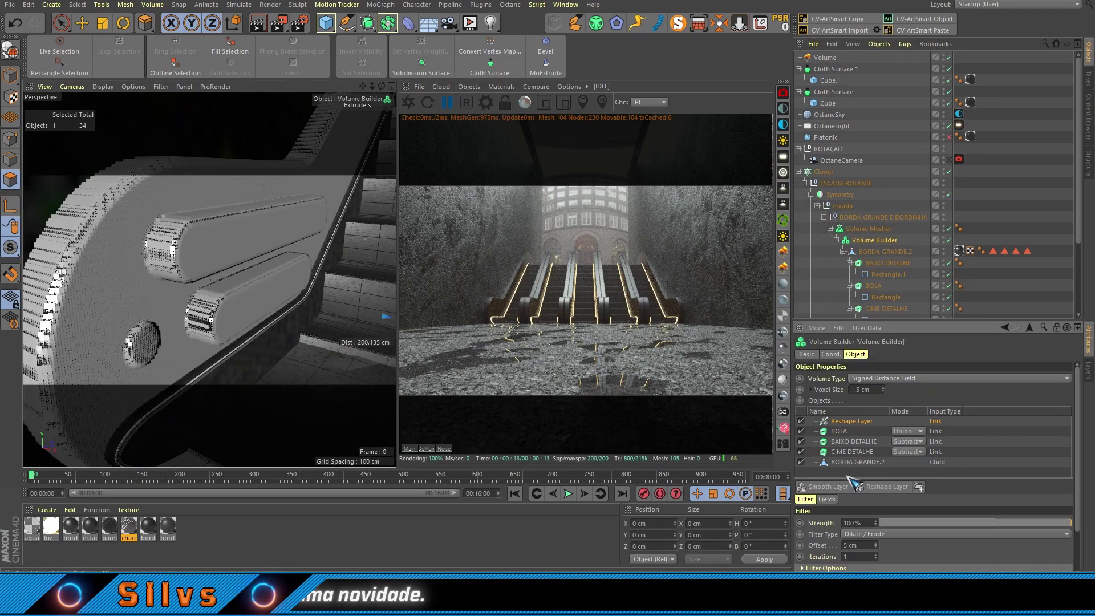
{"action": "left_click", "coordinate": [842, 432]}
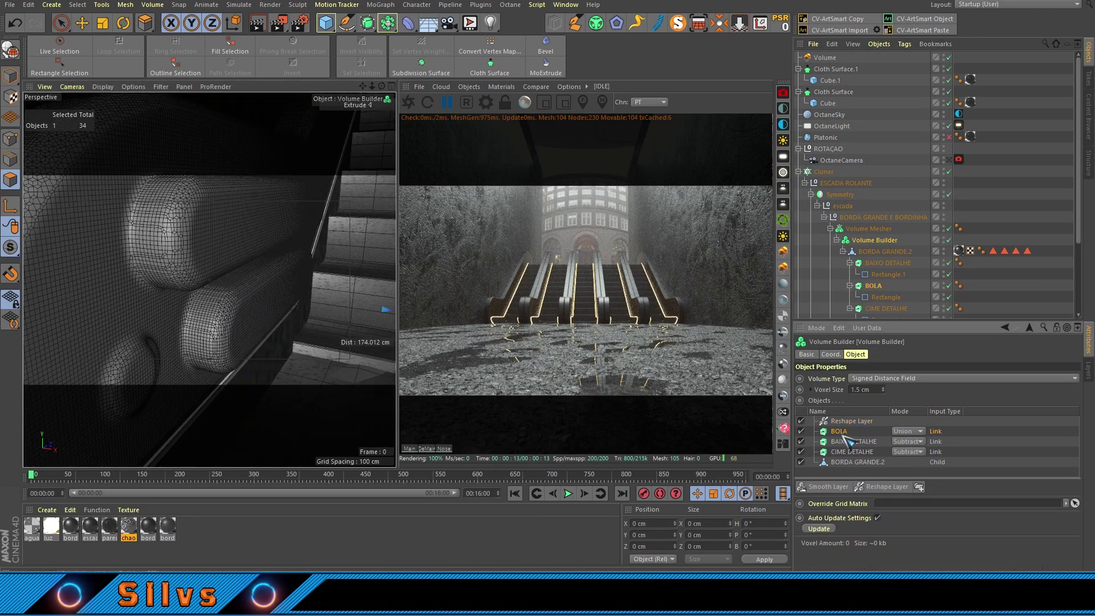
{"action": "left_click", "coordinate": [949, 171]}
{"action": "left_click", "coordinate": [907, 442]}
{"action": "left_click", "coordinate": [915, 482]}
{"action": "left_click", "coordinate": [886, 308]}
{"action": "scroll", "coordinate": [884, 256], "scroll_direction": "down", "scroll_amount": 3}
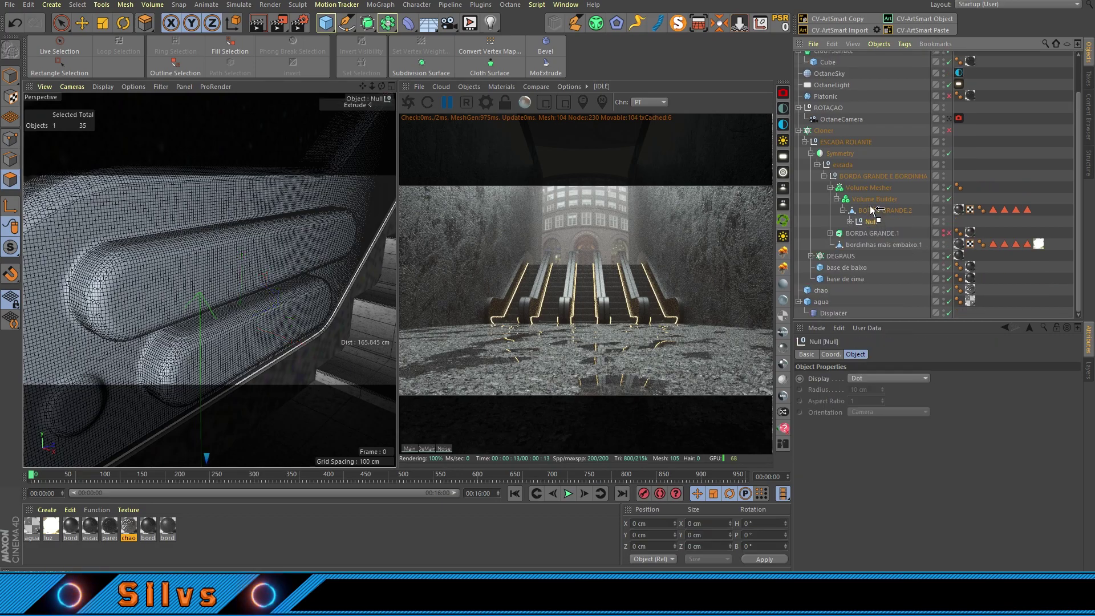
{"action": "left_click_drag", "start_coordinate": [873, 211], "coordinate": [872, 220]}
Step: Change the BOLA and BAIXO DETALHE combine modes and enable both detail layers
{"action": "left_click", "coordinate": [874, 199]}
{"action": "left_click_drag", "start_coordinate": [229, 274], "coordinate": [135, 277], "text": "alt"}
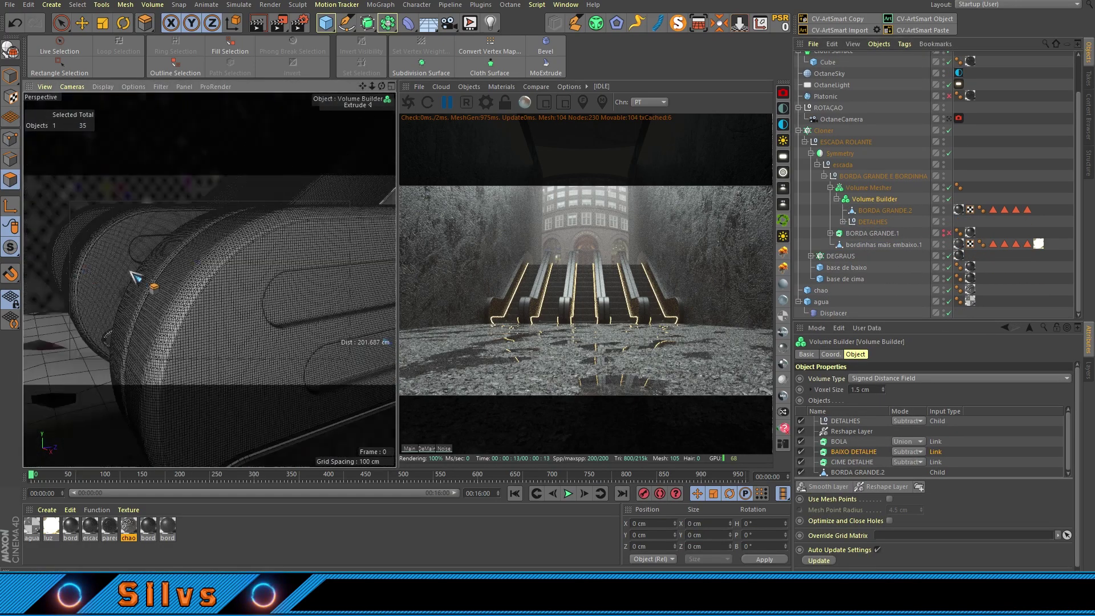
{"action": "scroll", "coordinate": [134, 277], "scroll_direction": "up", "scroll_amount": 3}
{"action": "left_click", "coordinate": [907, 441]}
{"action": "left_click", "coordinate": [907, 452]}
{"action": "left_click", "coordinate": [907, 463]}
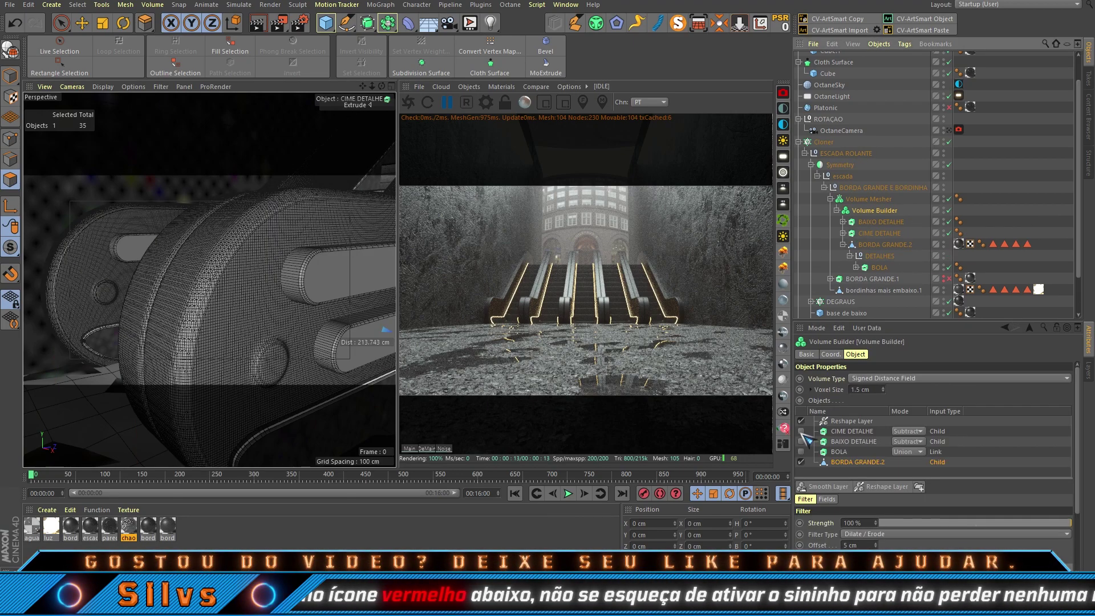
{"action": "left_click", "coordinate": [801, 431]}
{"action": "left_click", "coordinate": [800, 441]}
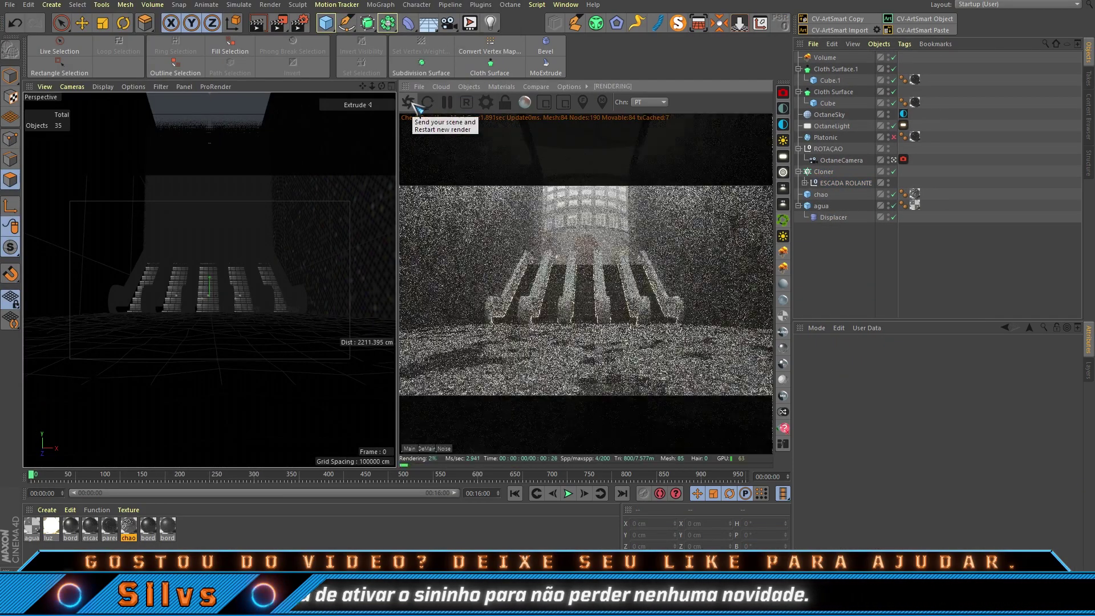
Step: Select the logo extrude pieces and scale the logo up
{"action": "left_click", "coordinate": [804, 183]}
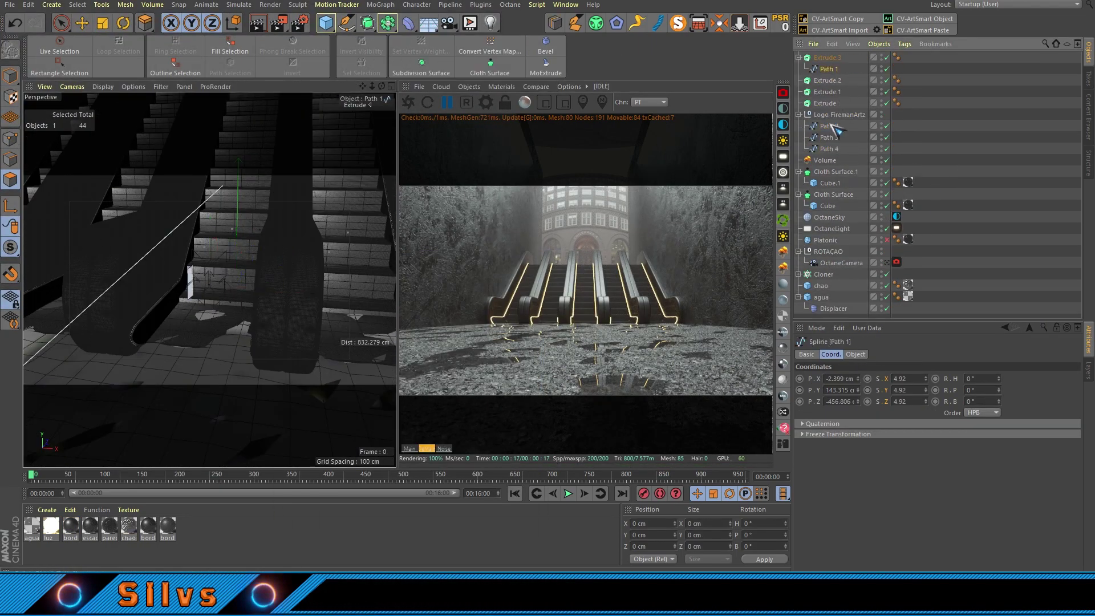
{"action": "double_click", "coordinate": [911, 379]}
{"action": "key", "text": "ctrl+z"}
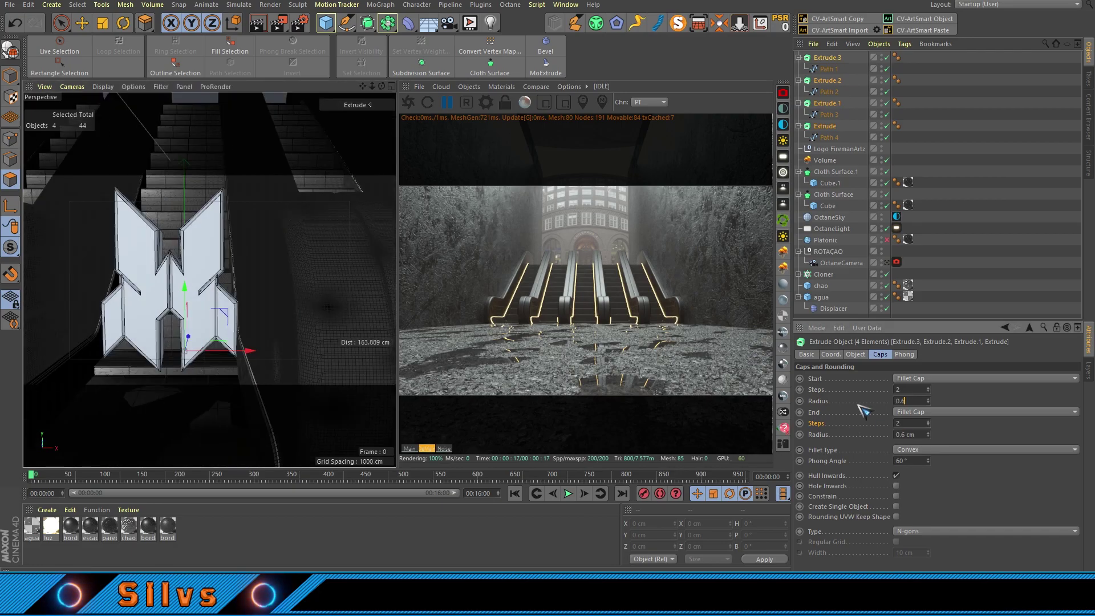
{"action": "key", "text": "ctrl+z"}
{"action": "mouse_move", "coordinate": [350, 254]}
{"action": "left_mouse_down", "text": "alt"}
{"action": "mouse_move", "coordinate": [217, 240]}
{"action": "mouse_move", "coordinate": [261, 341]}
{"action": "mouse_move", "coordinate": [240, 319]}
{"action": "left_mouse_up", "text": "alt"}
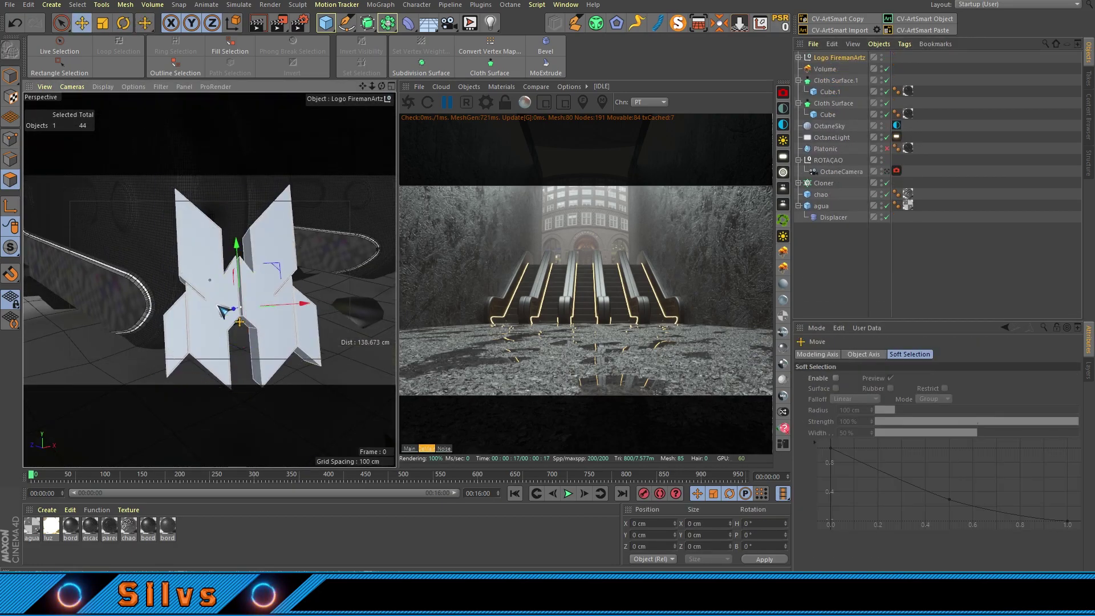
{"action": "left_click", "coordinate": [830, 354]}
{"action": "key", "text": "h"}
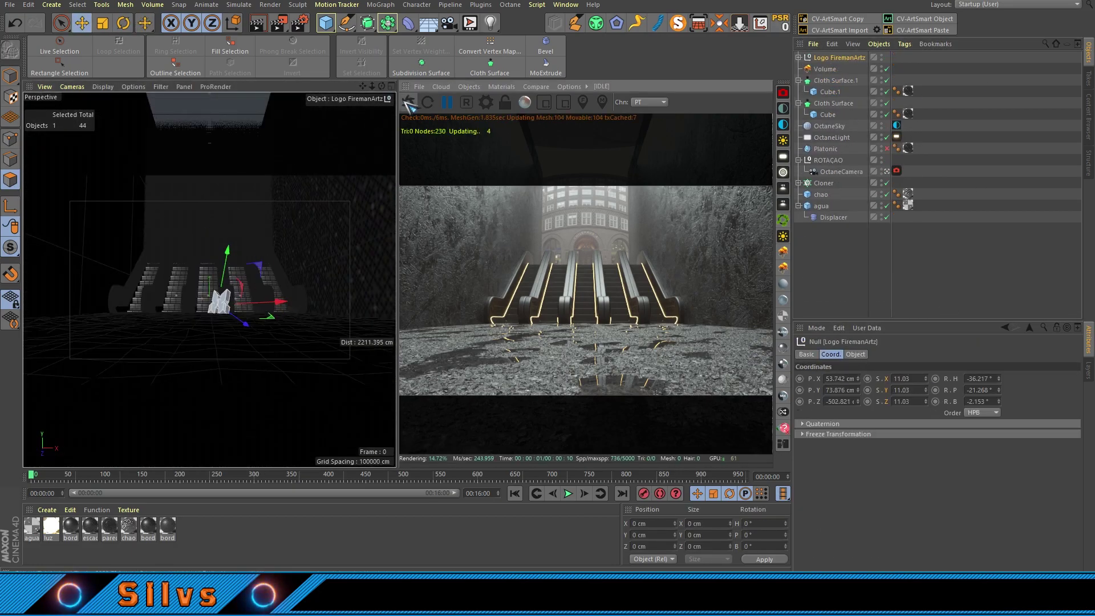
Step: Tilt the render camera slightly, move the logo onto the middle escalator, and re-render
{"action": "left_click", "coordinate": [841, 171]}
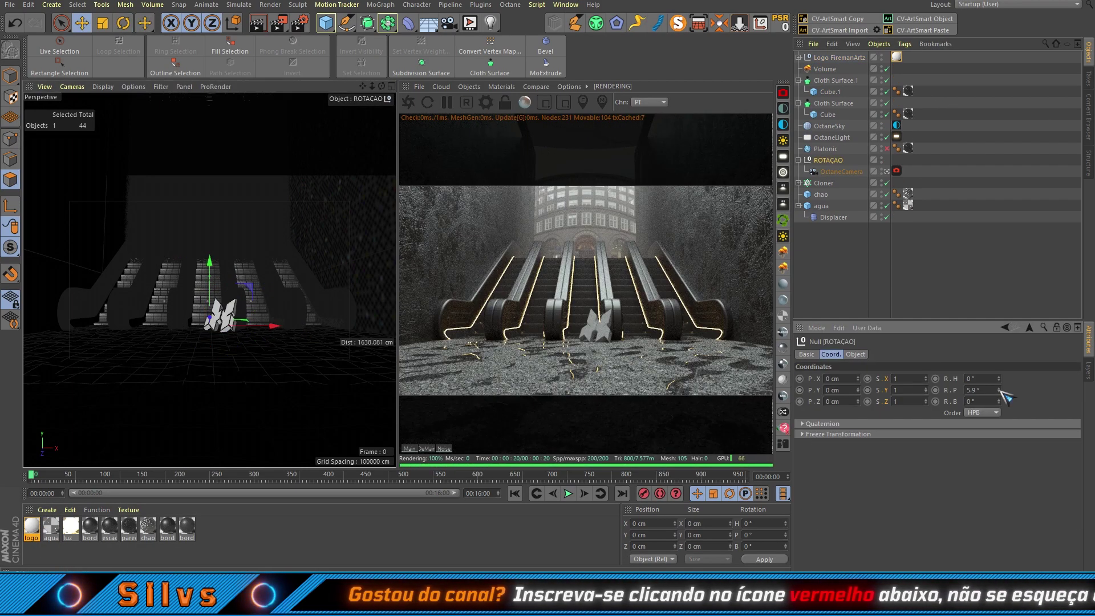
{"action": "left_click_drag", "start_coordinate": [1000, 391], "coordinate": [1002, 401]}
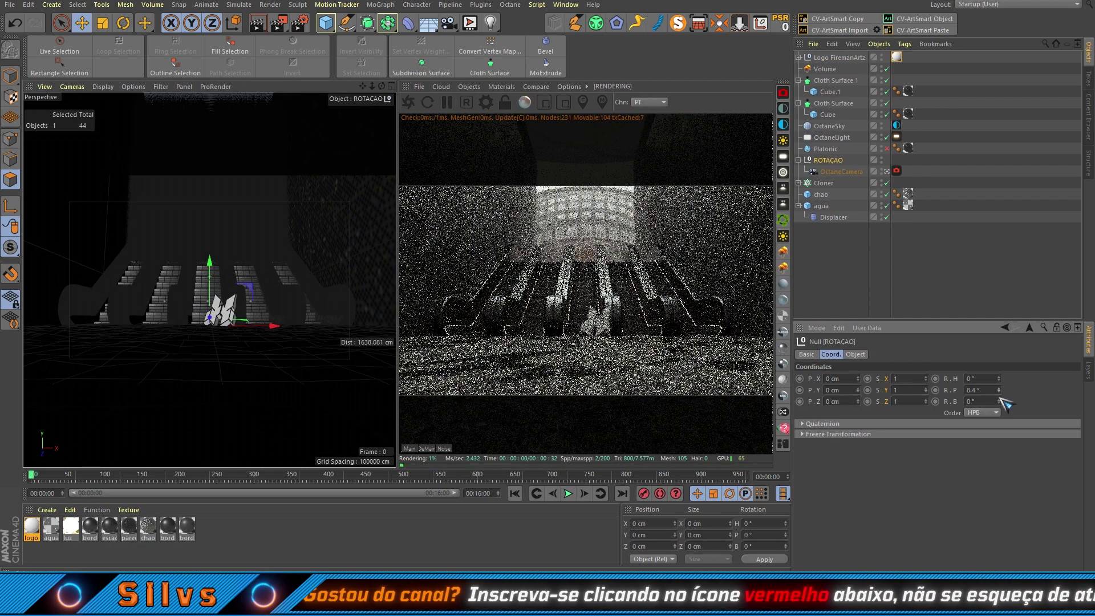
{"action": "left_click", "coordinate": [839, 57]}
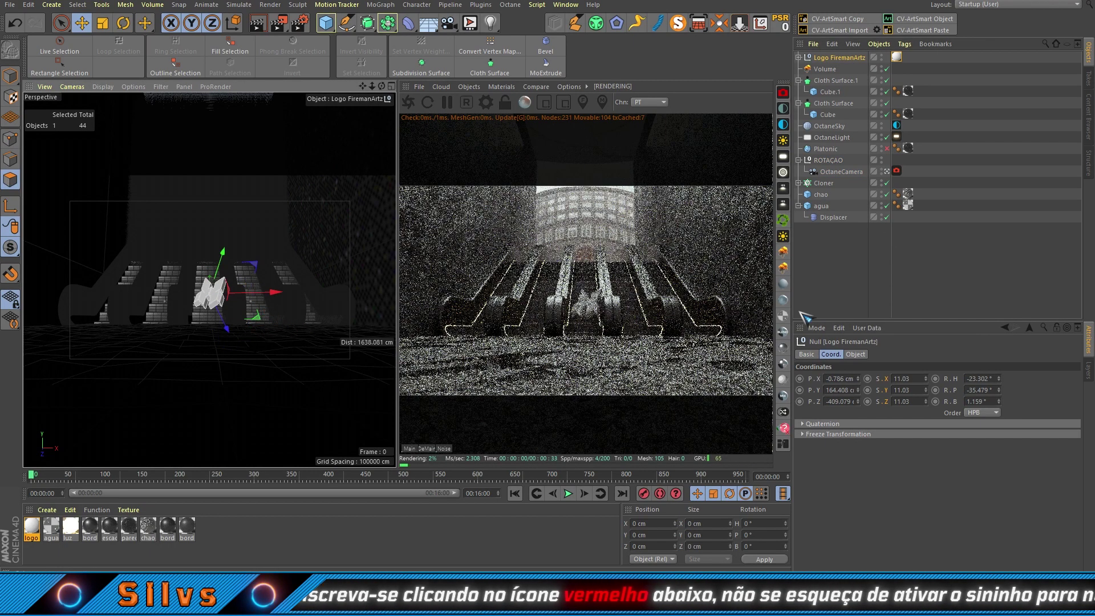
{"action": "key", "text": "Return"}
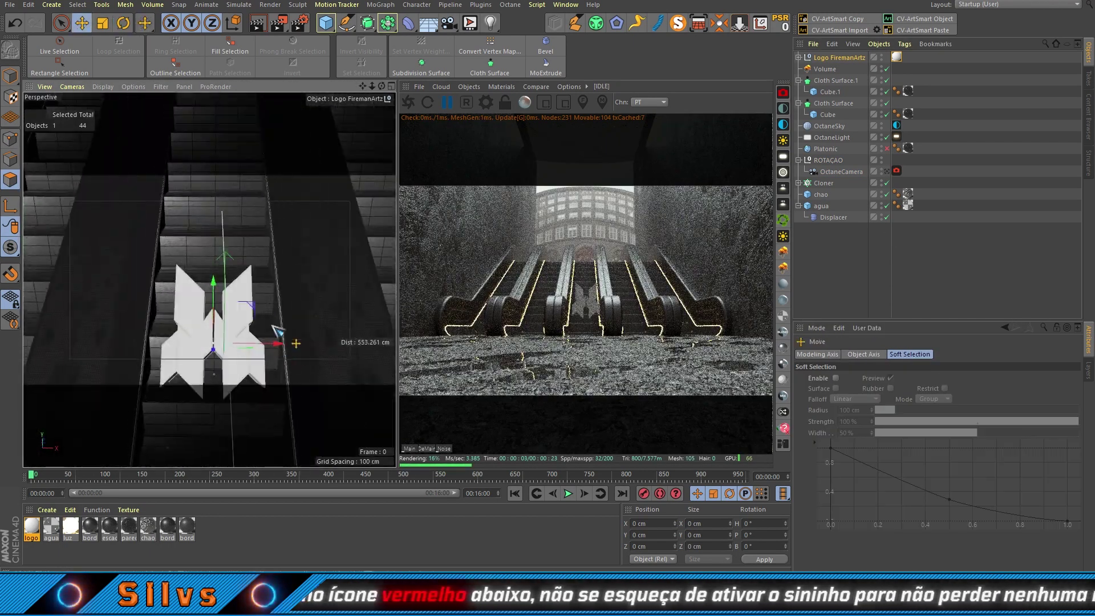
{"action": "left_click", "coordinate": [409, 106]}
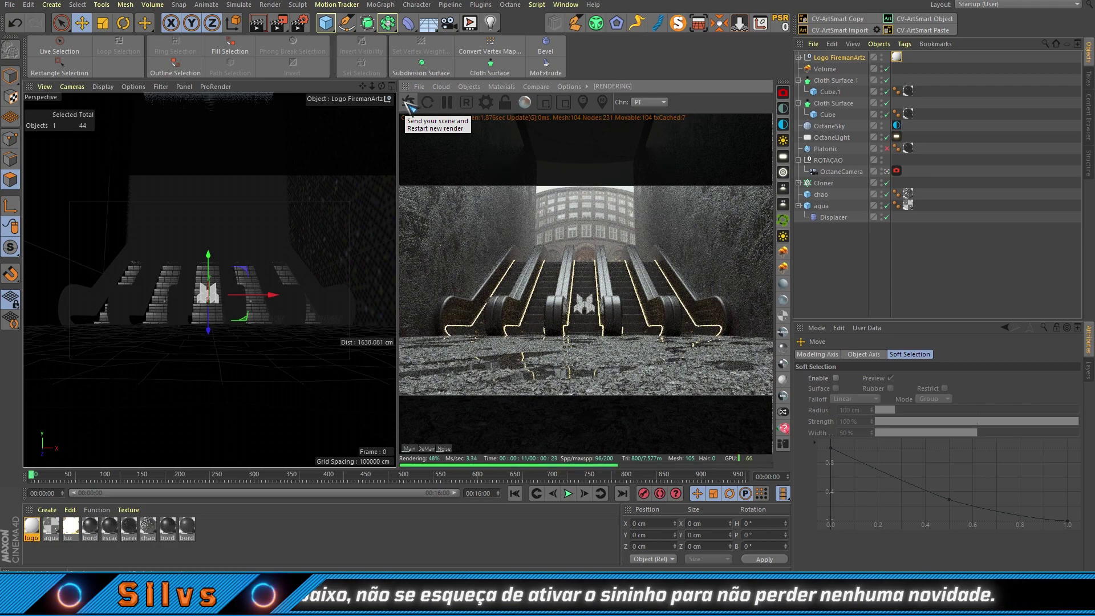
{"action": "left_click", "coordinate": [841, 172]}
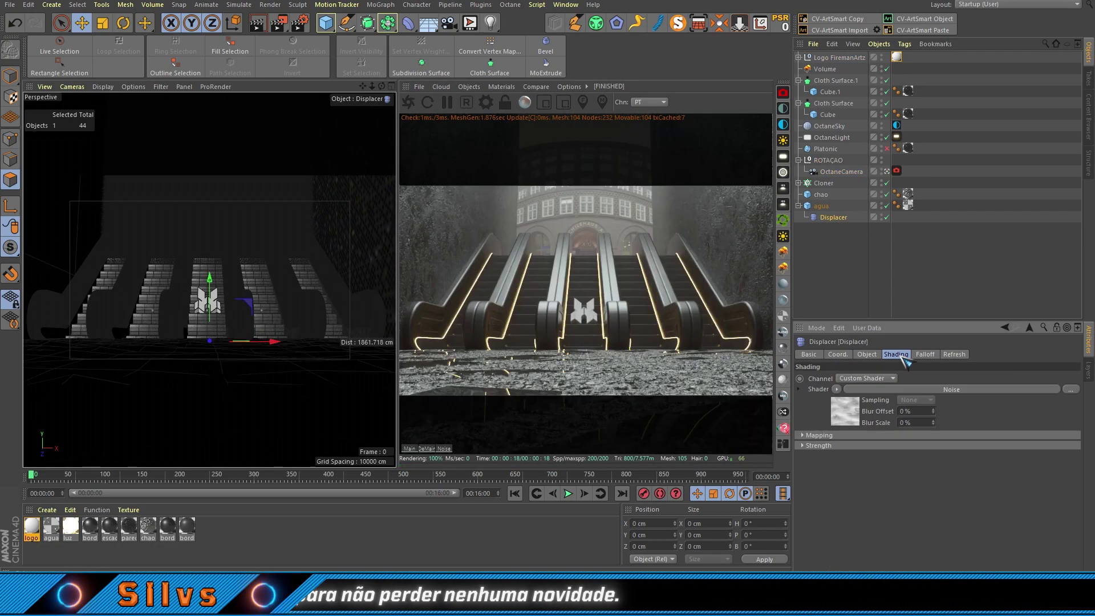
Step: Rotate the Logo FiremanArtz group slightly and restart the Octane preview
{"action": "left_click", "coordinate": [907, 389]}
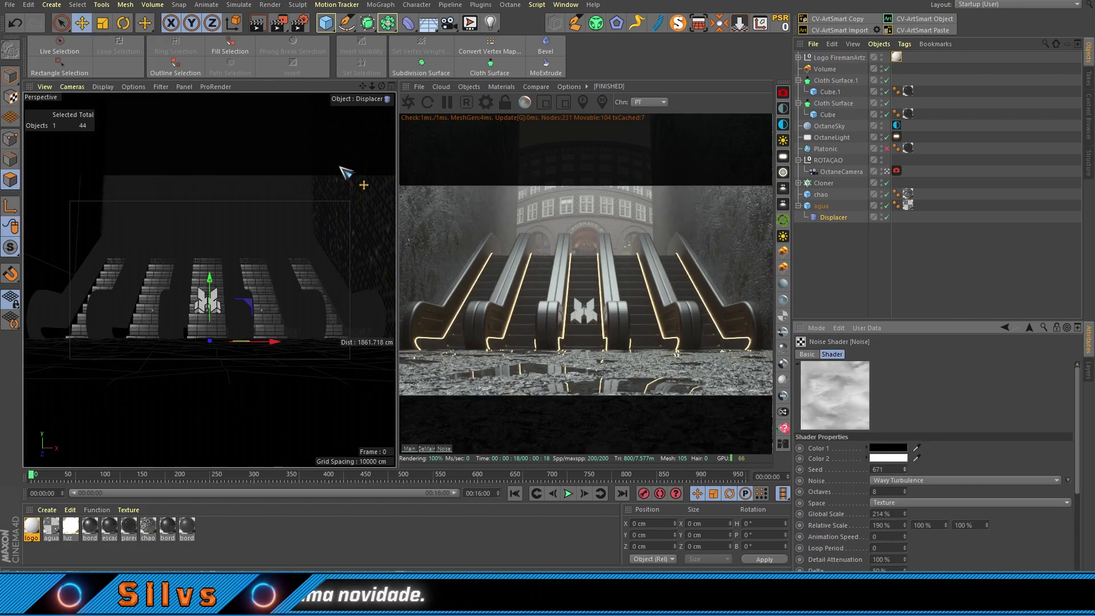
{"action": "left_click", "coordinate": [208, 299]}
{"action": "key", "text": "r"}
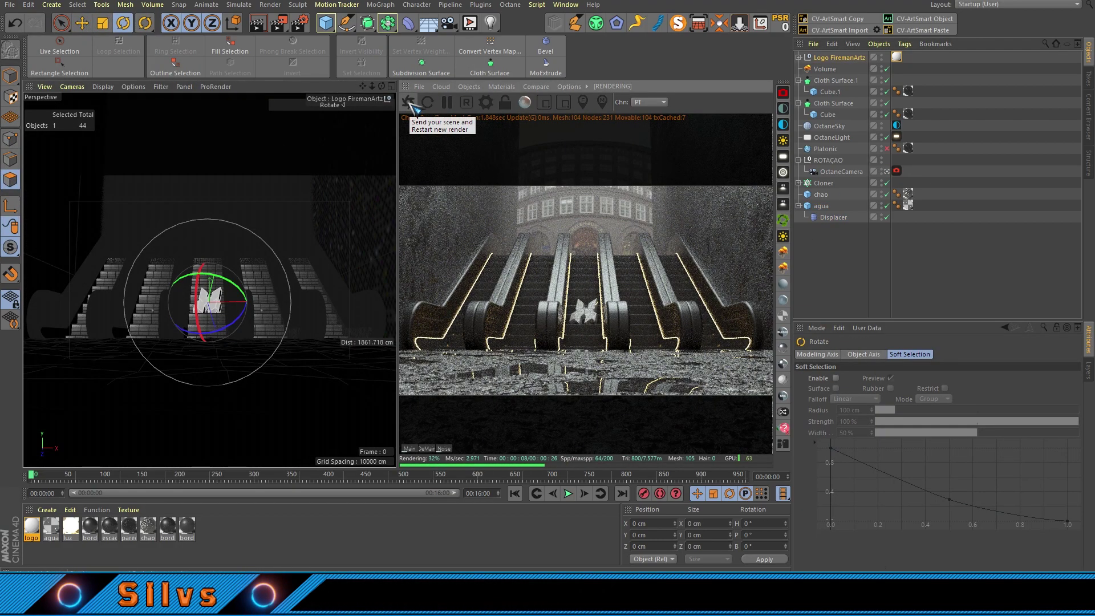
{"action": "left_click", "coordinate": [410, 103]}
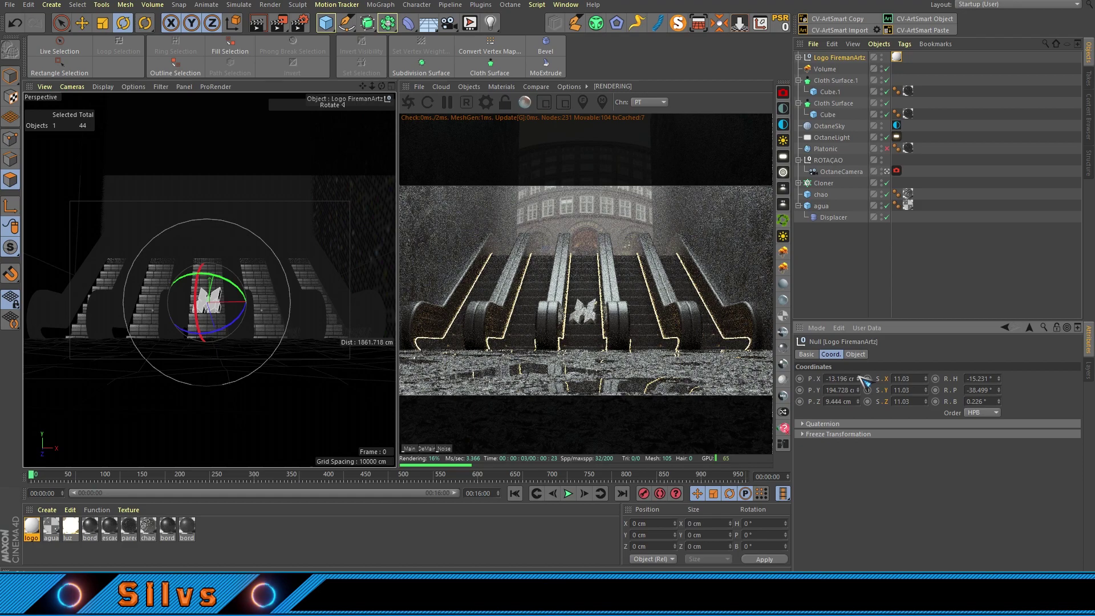
Step: Give the logo material a damage image texture with a Transform node, and set the Octane camera lens to Thinlens
{"action": "double_click", "coordinate": [31, 528]}
{"action": "left_click_drag", "start_coordinate": [472, 235], "coordinate": [350, 146]}
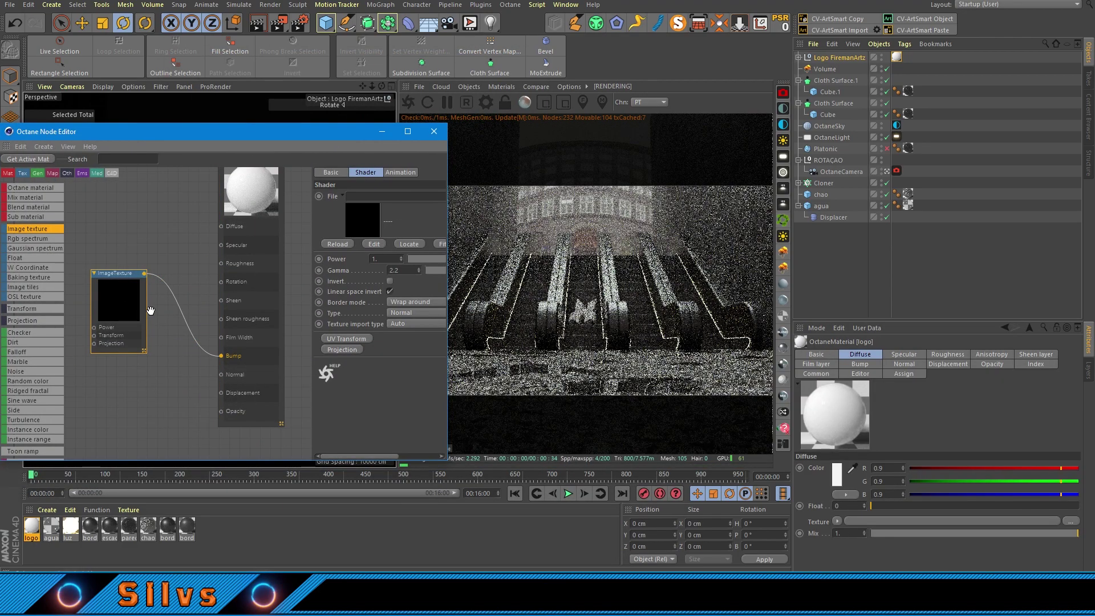
{"action": "left_click", "coordinate": [435, 203]}
{"action": "double_click", "coordinate": [269, 233]}
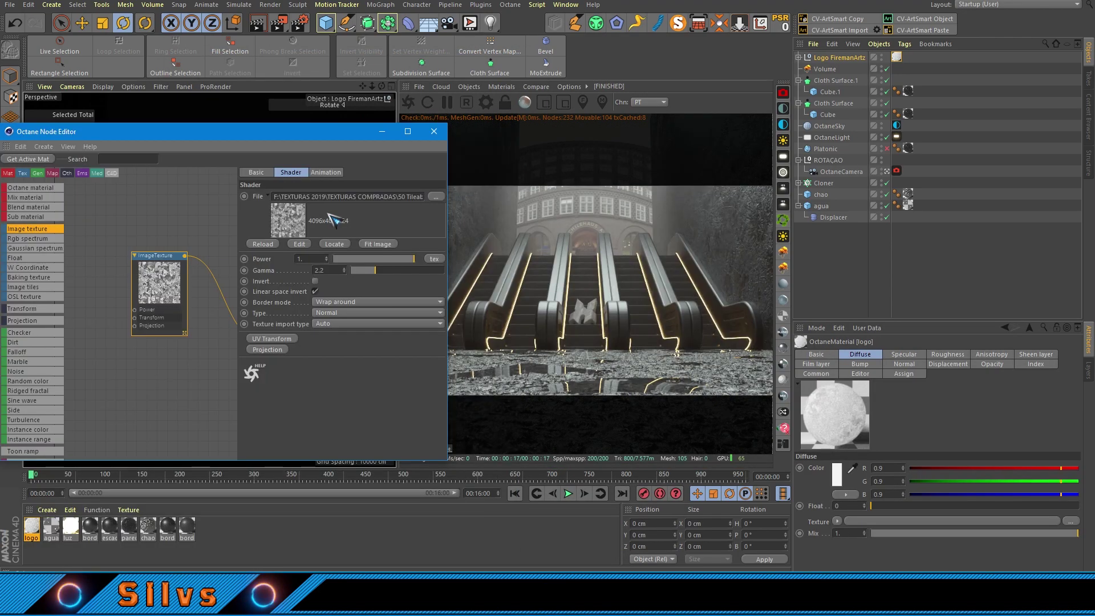
{"action": "left_click_drag", "start_coordinate": [21, 308], "coordinate": [182, 290]}
{"action": "left_click", "coordinate": [841, 171]}
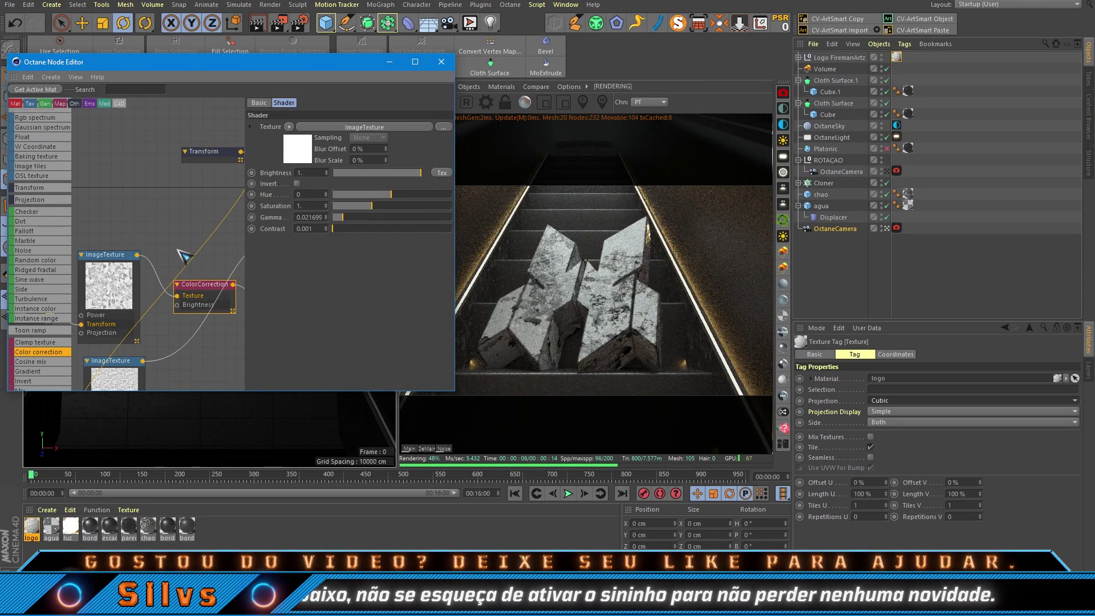
{"action": "left_click", "coordinate": [896, 171]}
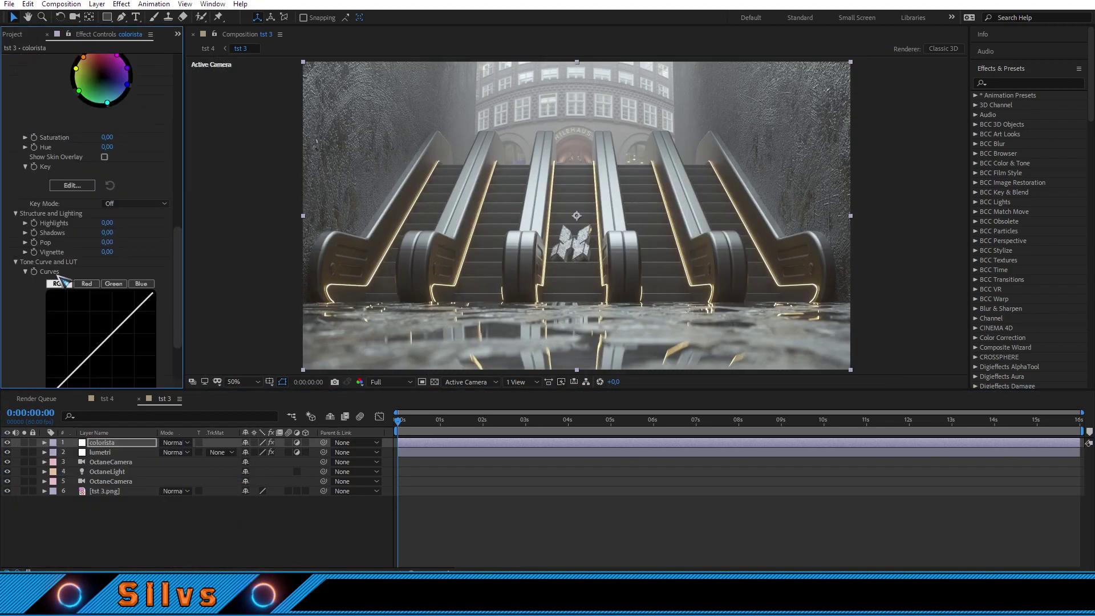
Step: Scroll through the colorista layer's Colorista IV settings in Effect Controls
{"action": "scroll", "coordinate": [110, 224], "scroll_direction": "up", "scroll_amount": 5}
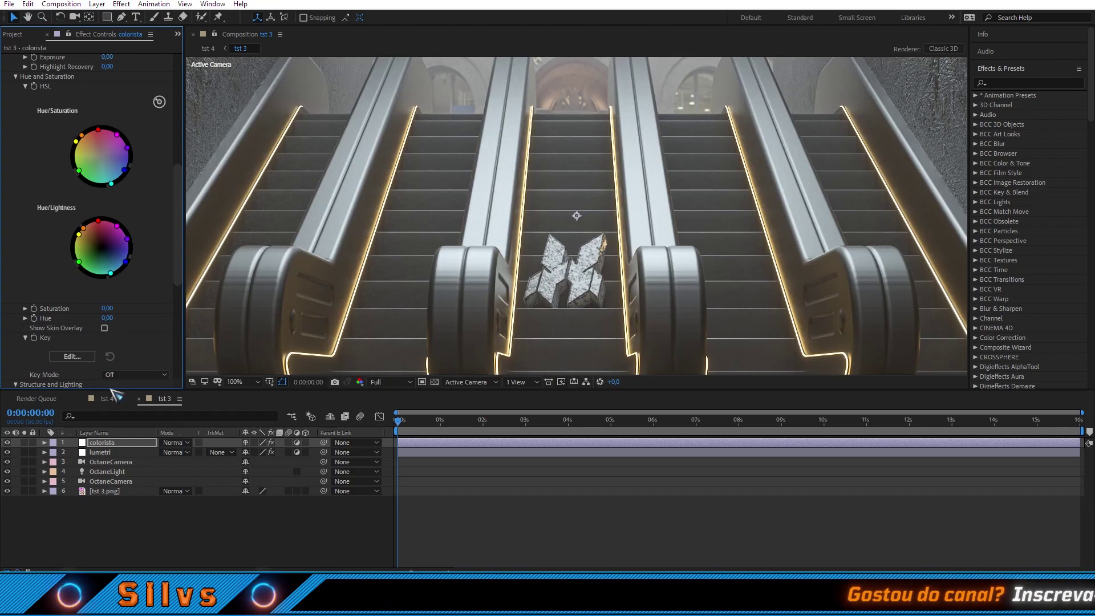
{"action": "scroll", "coordinate": [91, 228], "scroll_direction": "up", "scroll_amount": 9}
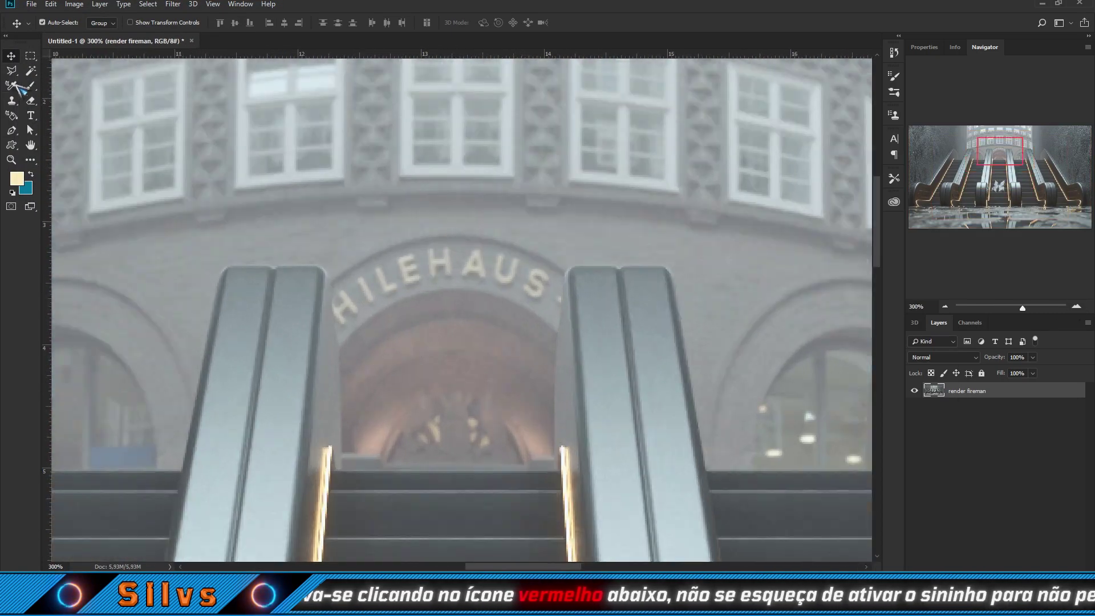
Step: Clone wall texture over the old sign letters with a smaller Clone Stamp brush
{"action": "left_click", "coordinate": [11, 100]}
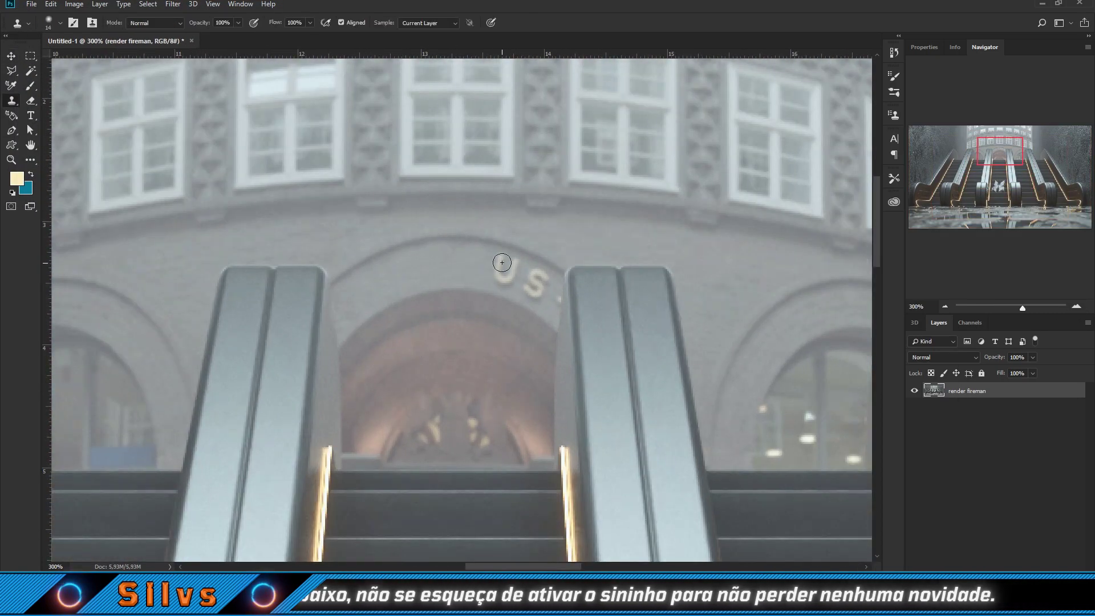
{"action": "key", "text": "bracketleft"}
{"action": "key", "text": "bracketleft"}
{"action": "key", "text": "bracketleft"}
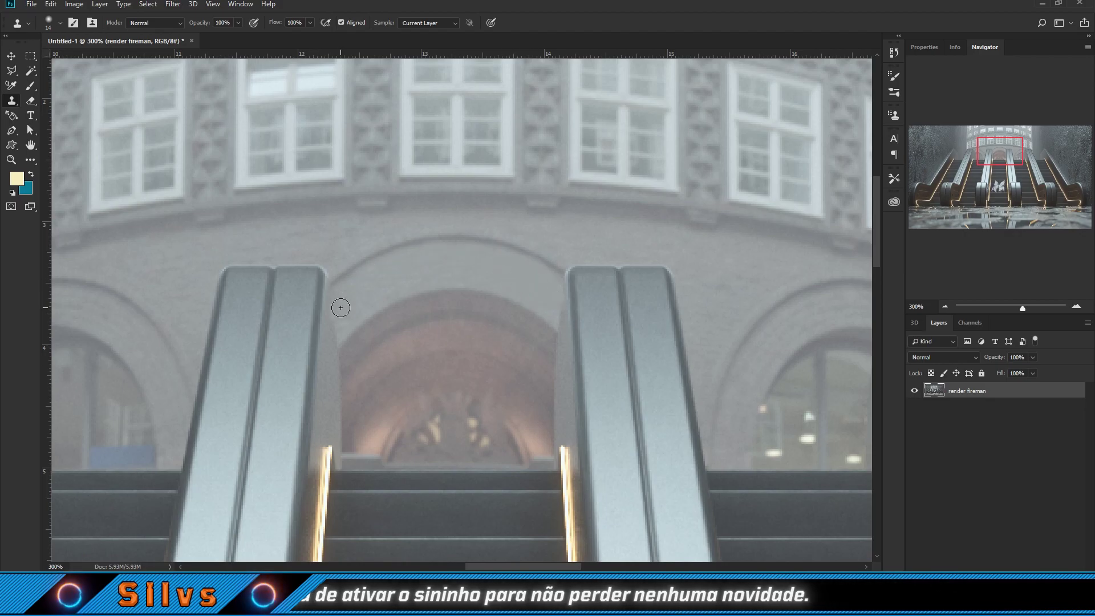
{"action": "left_click_drag", "start_coordinate": [340, 306], "coordinate": [340, 198]}
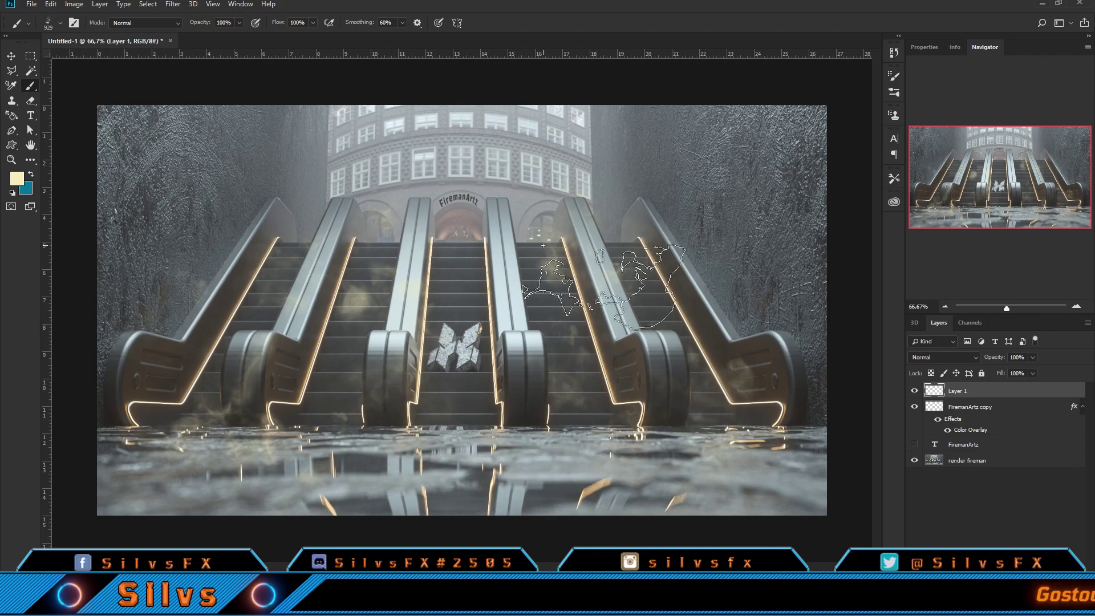
Step: Lower the smoke layer to 60% opacity, erase excess smoke, and stamp a small sparkle brush on a new layer
{"action": "left_click_drag", "start_coordinate": [1033, 357], "coordinate": [1010, 378]}
{"action": "key", "text": "e"}
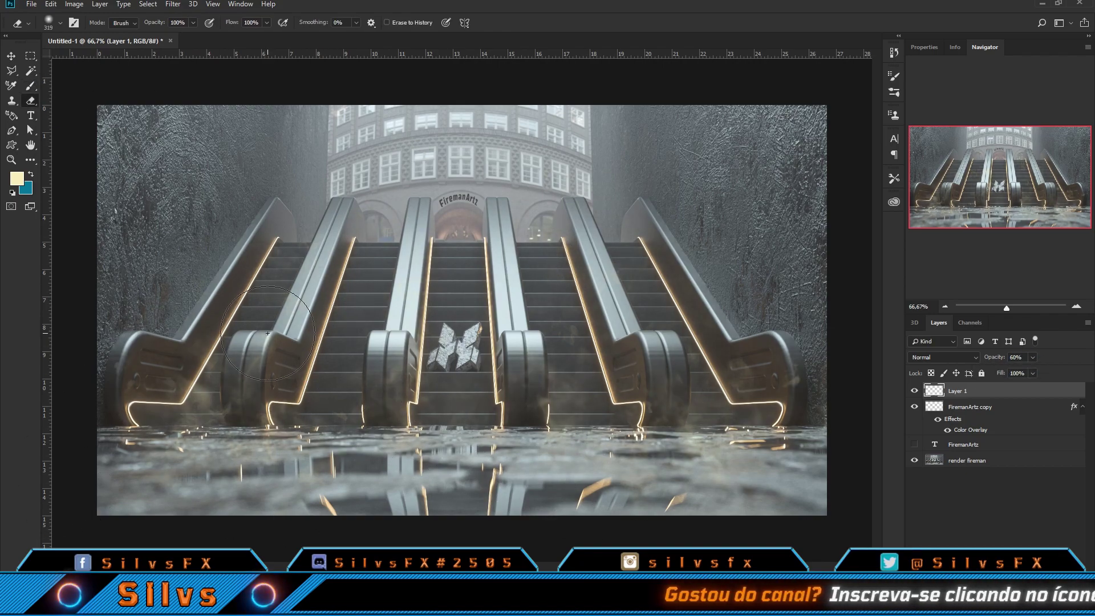
{"action": "key", "text": "ctrl+shift+alt+n"}
{"action": "key", "text": "b"}
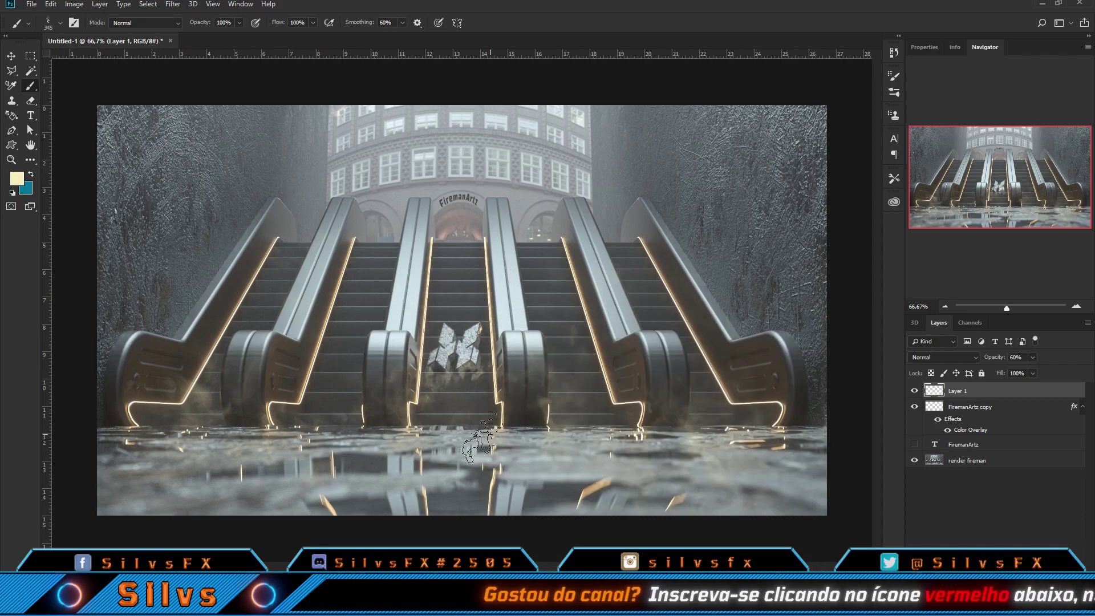
{"action": "left_click", "coordinate": [478, 402]}
{"action": "right_click", "coordinate": [478, 399]}
{"action": "double_click", "coordinate": [452, 350]}
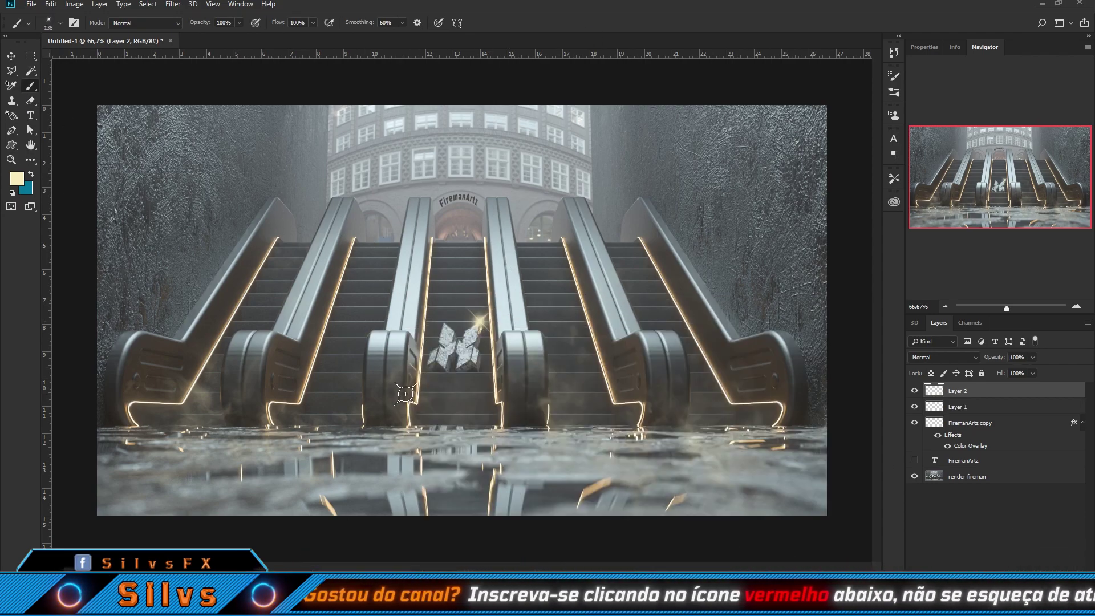